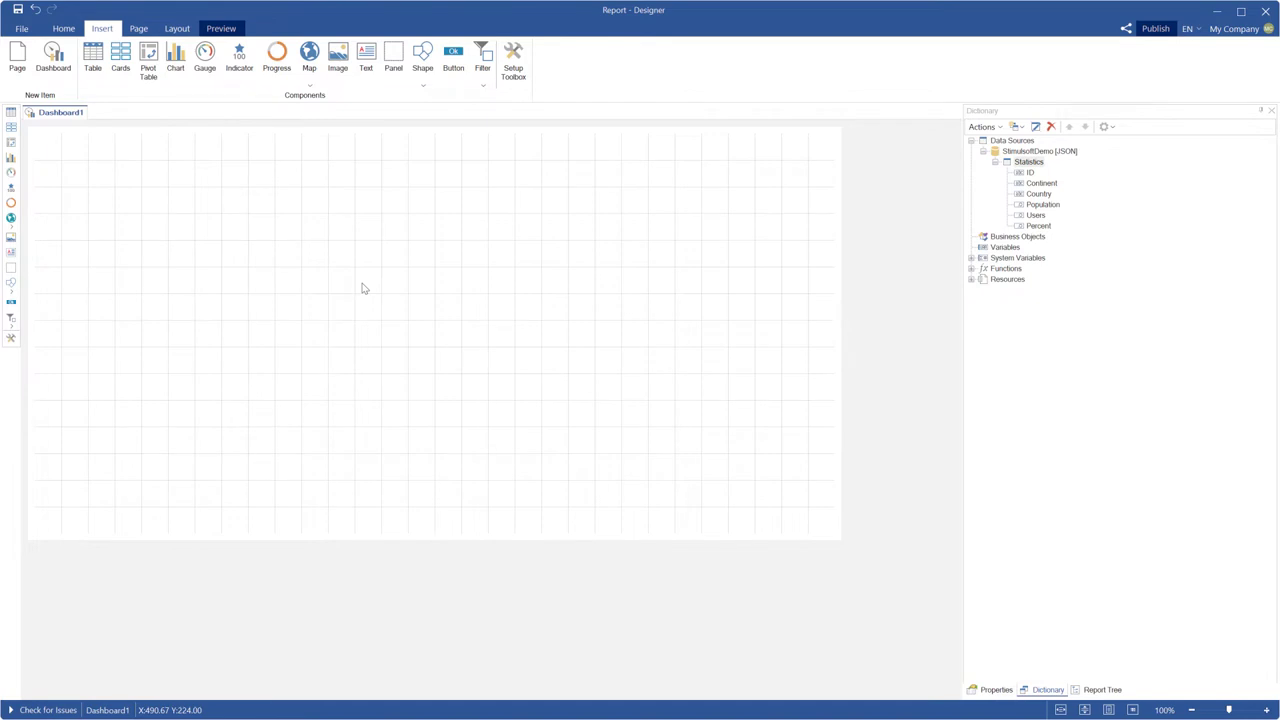
Add a column chart plotting summed Population by Continent.
{"action": "left_click", "coordinate": [178, 73]}
{"action": "mouse_move", "coordinate": [172, 150]}
{"action": "left_mouse_down"}
{"action": "mouse_move", "coordinate": [471, 329]}
{"action": "mouse_move", "coordinate": [556, 434]}
{"action": "left_mouse_up"}
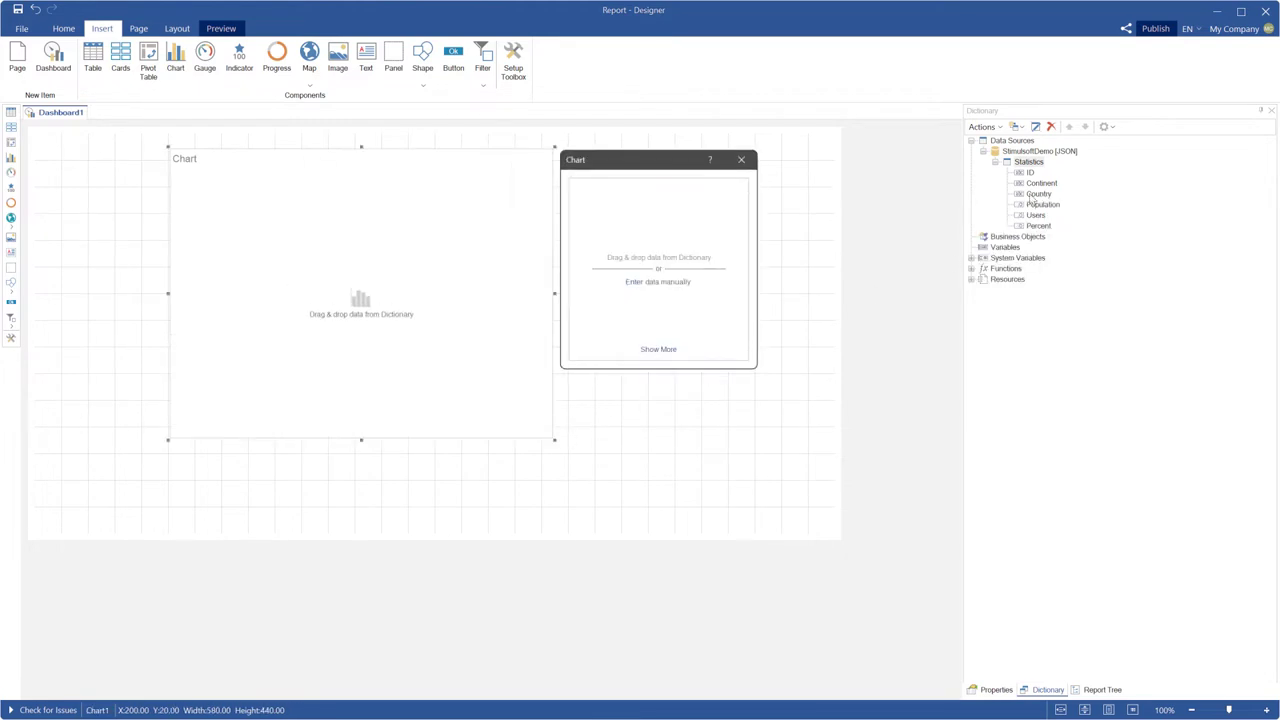
{"action": "left_click_drag", "start_coordinate": [1043, 207], "coordinate": [659, 257]}
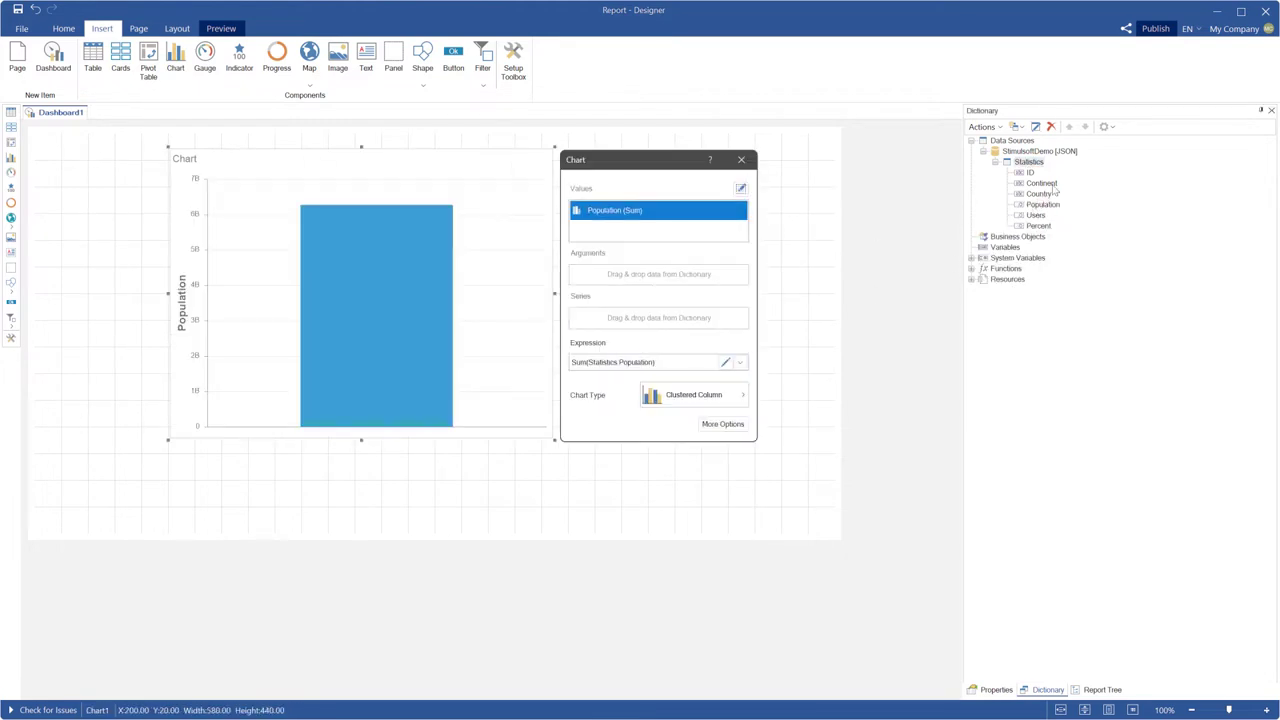
{"action": "left_click_drag", "start_coordinate": [1041, 184], "coordinate": [660, 274]}
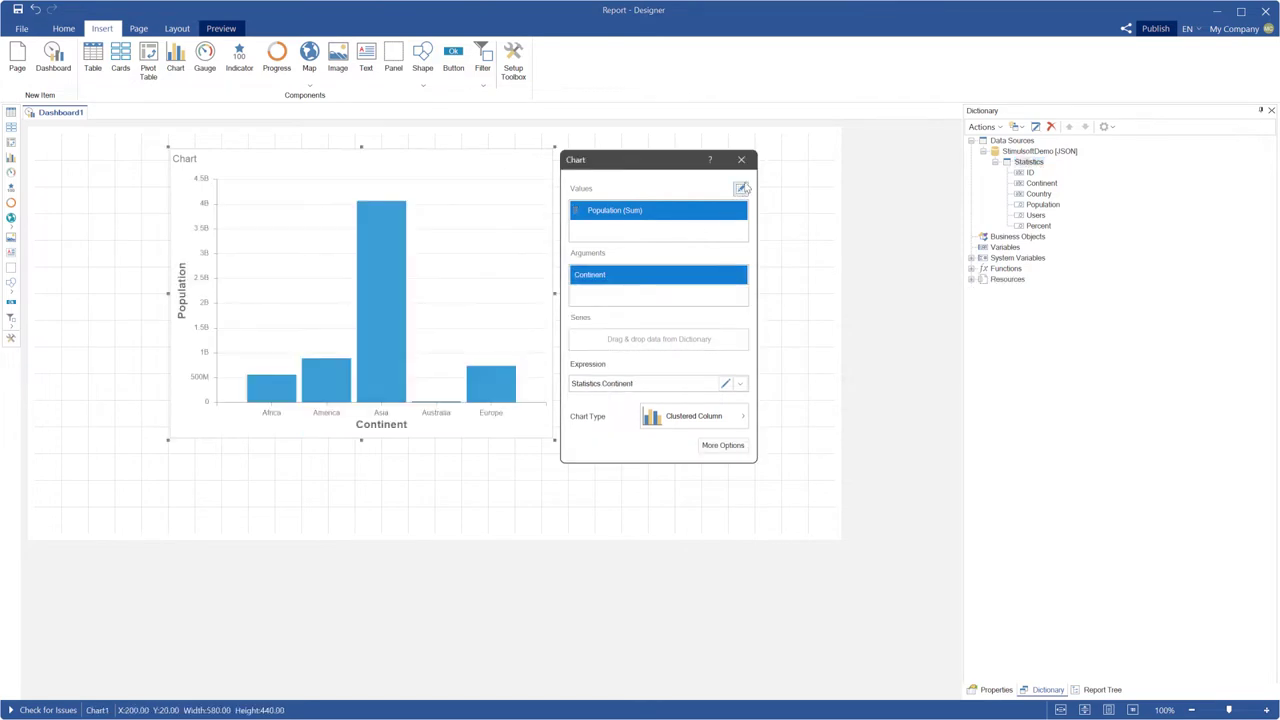
{"action": "left_click", "coordinate": [745, 166]}
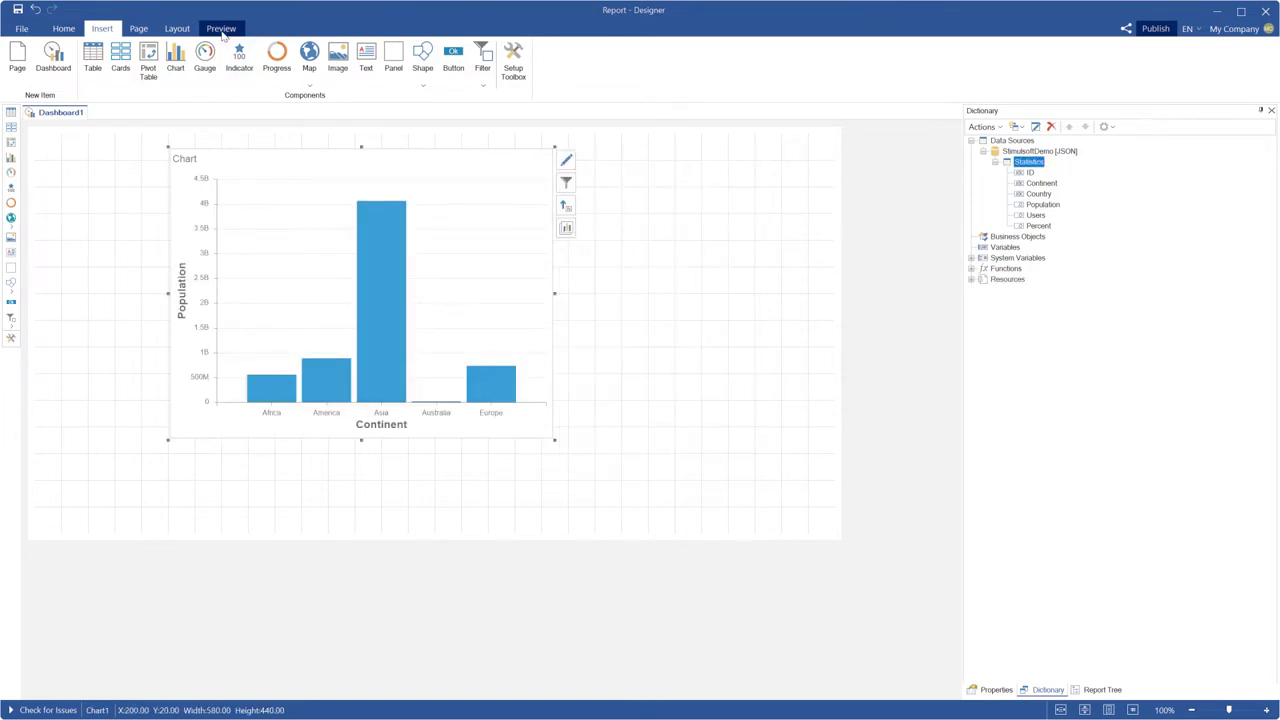
{"action": "left_click", "coordinate": [222, 29]}
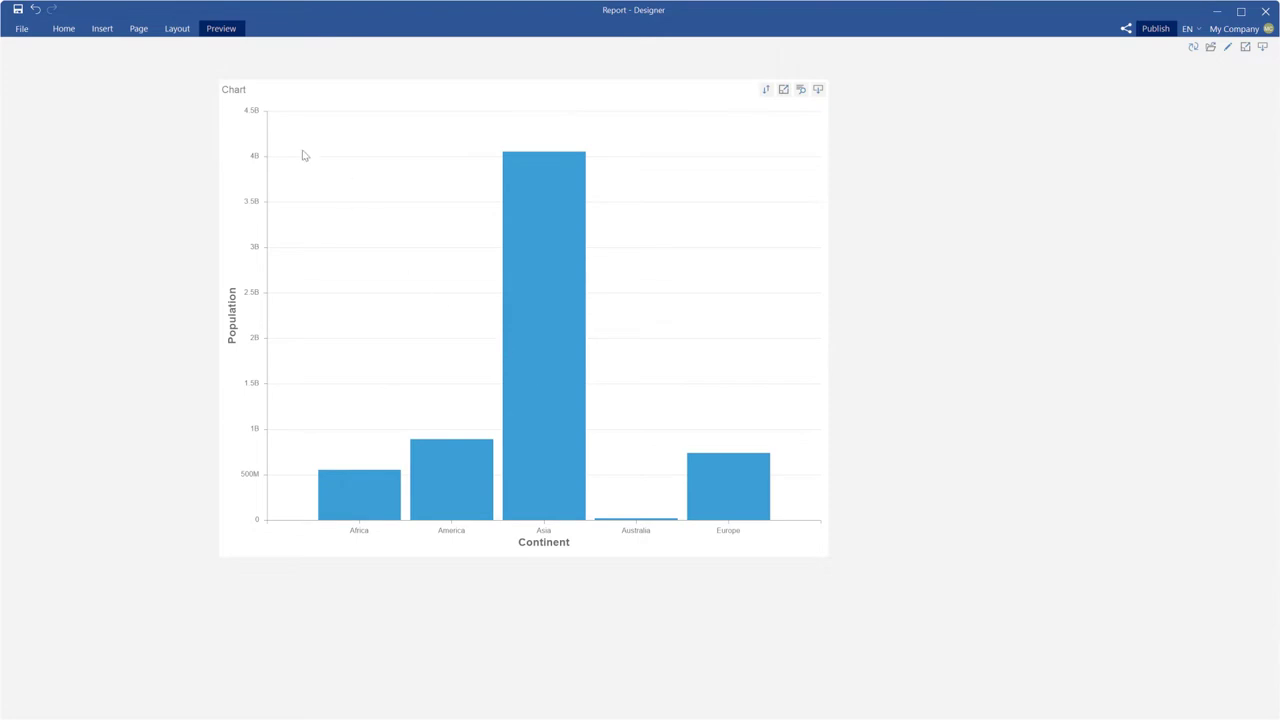
{"action": "left_click", "coordinate": [70, 33]}
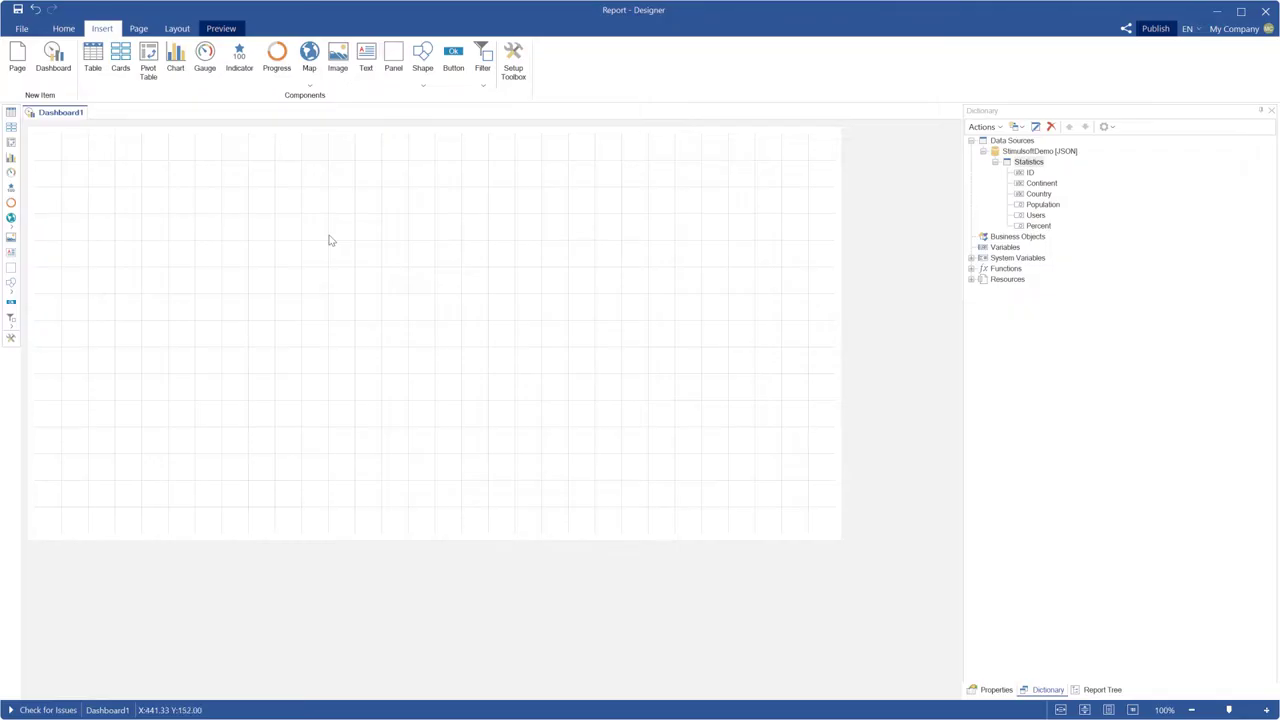
Place the Statistics table top left, with a Population-by-Continent column chart beside it.
{"action": "left_click_drag", "start_coordinate": [1028, 161], "coordinate": [54, 143]}
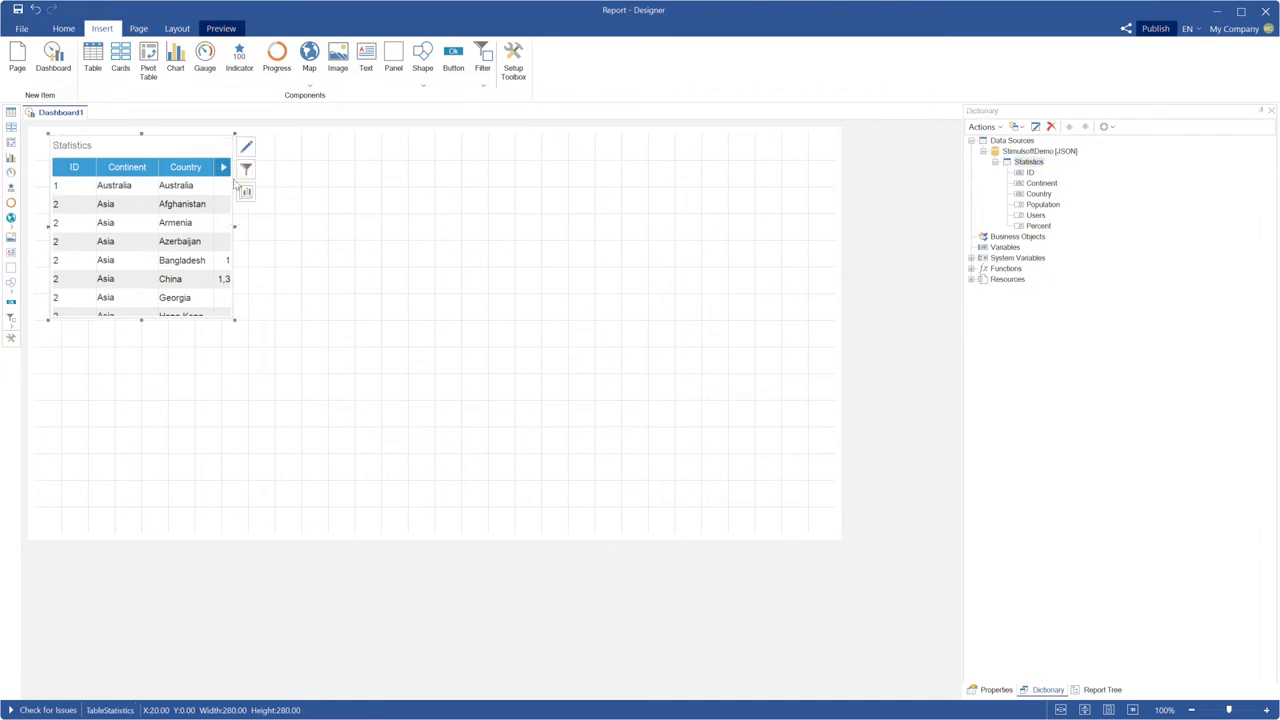
{"action": "left_click_drag", "start_coordinate": [176, 62], "coordinate": [264, 136]}
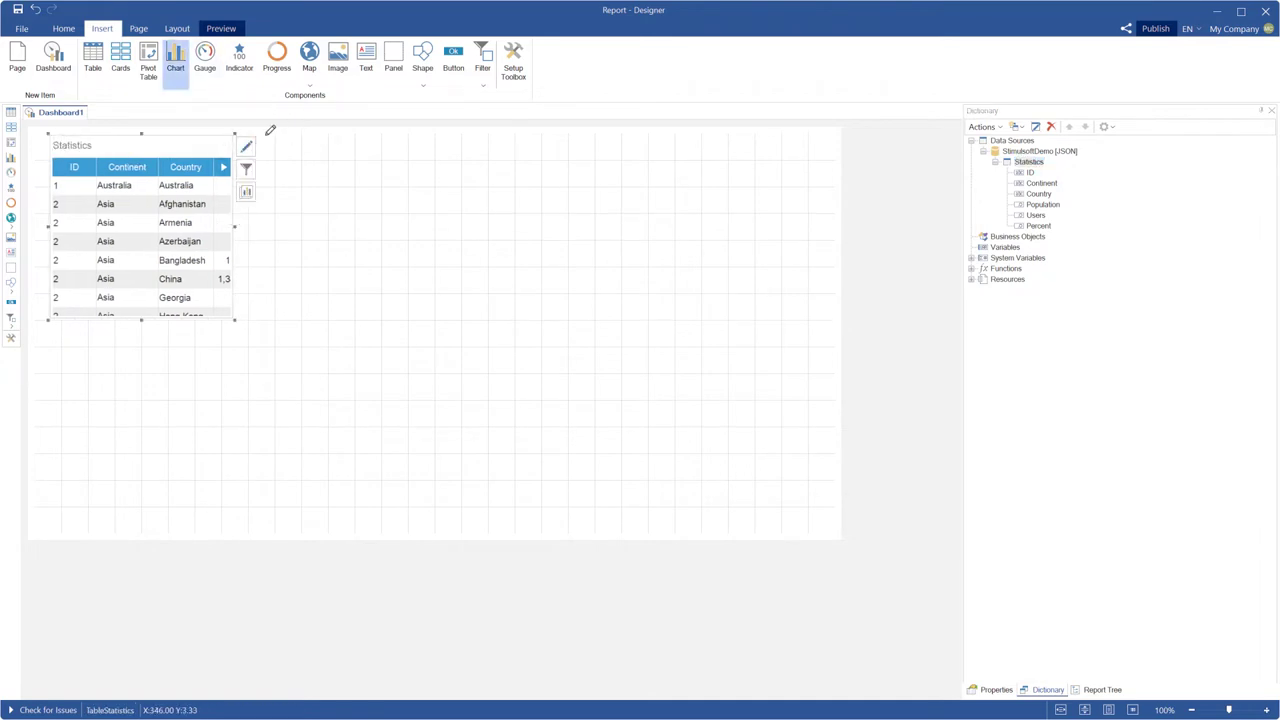
{"action": "left_click_drag", "start_coordinate": [1042, 204], "coordinate": [645, 197]}
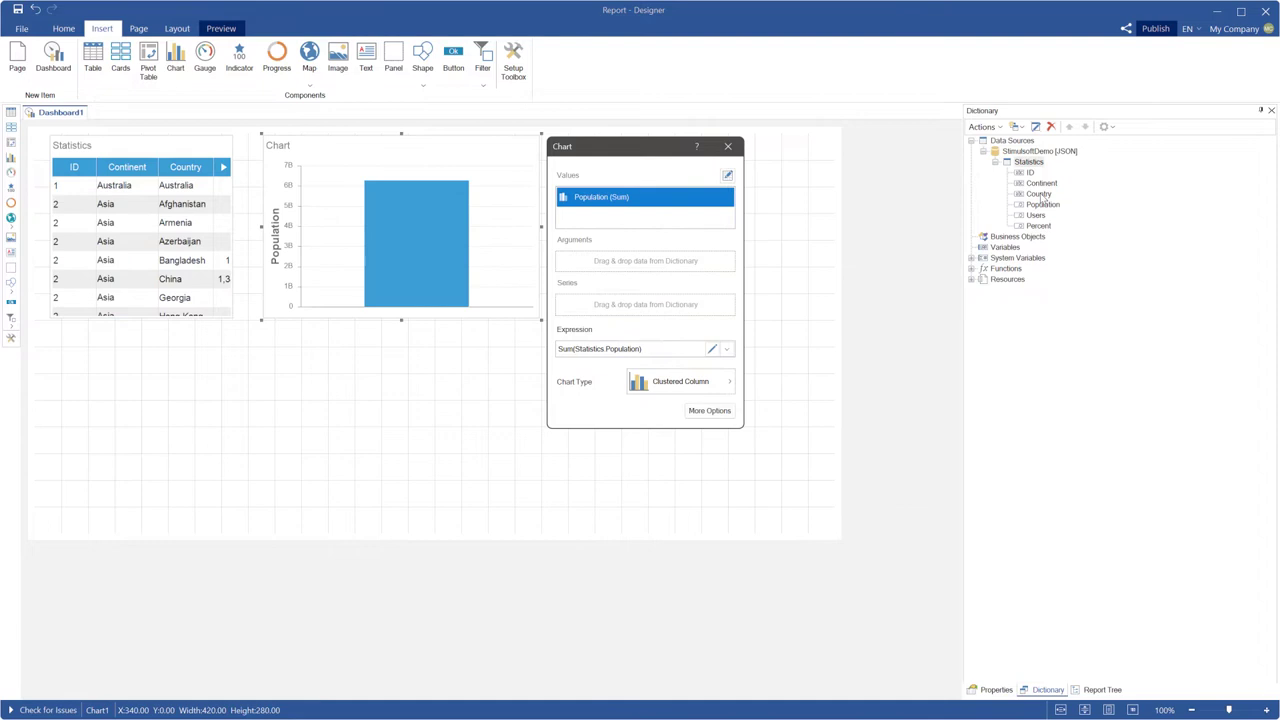
{"action": "left_click_drag", "start_coordinate": [1041, 183], "coordinate": [689, 258]}
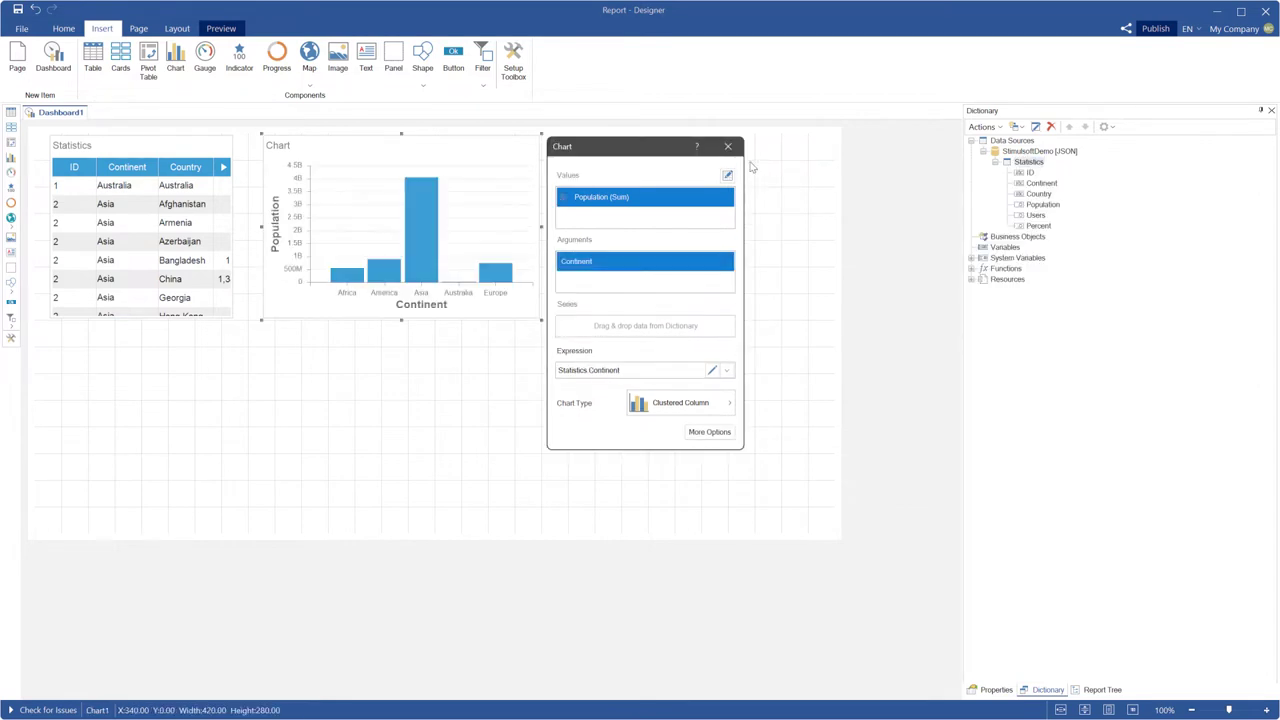
Add a chart-height Indicator right of the chart, showing summed Users per Continent.
{"action": "left_click", "coordinate": [728, 146]}
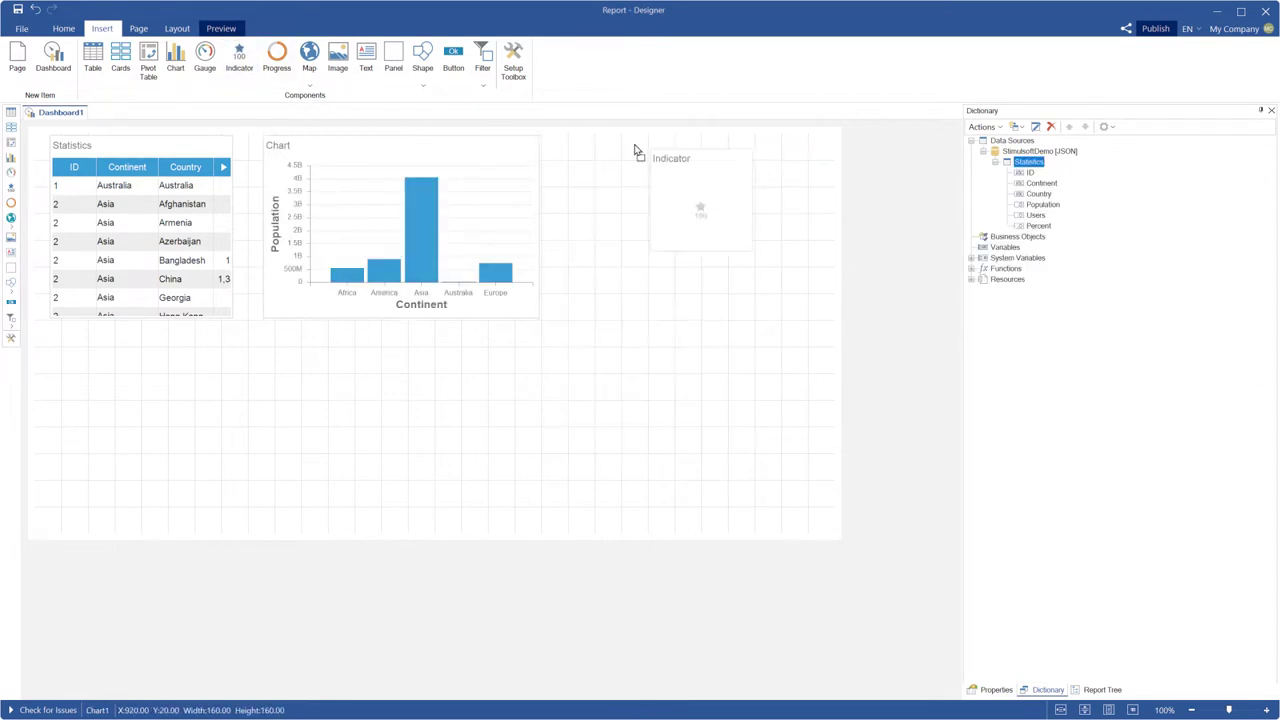
{"action": "left_click_drag", "start_coordinate": [239, 60], "coordinate": [598, 165]}
{"action": "left_click_drag", "start_coordinate": [661, 240], "coordinate": [718, 324]}
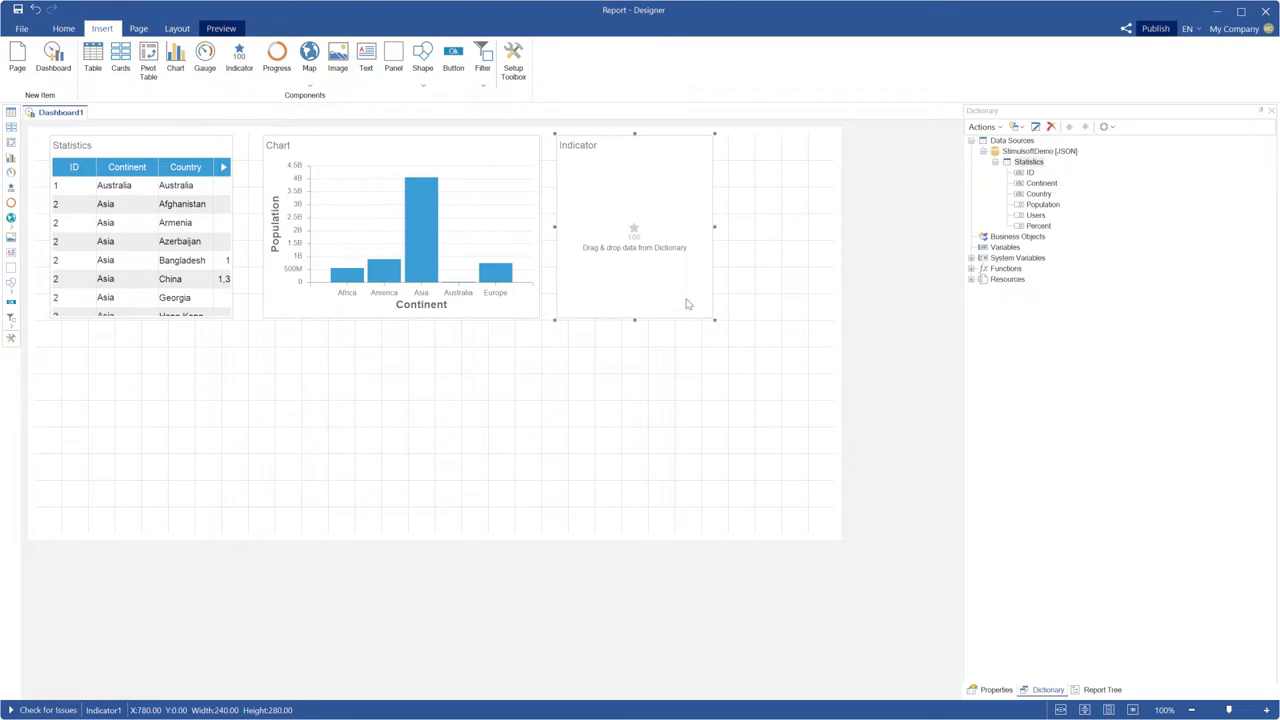
{"action": "left_click_drag", "start_coordinate": [1036, 215], "coordinate": [894, 211]}
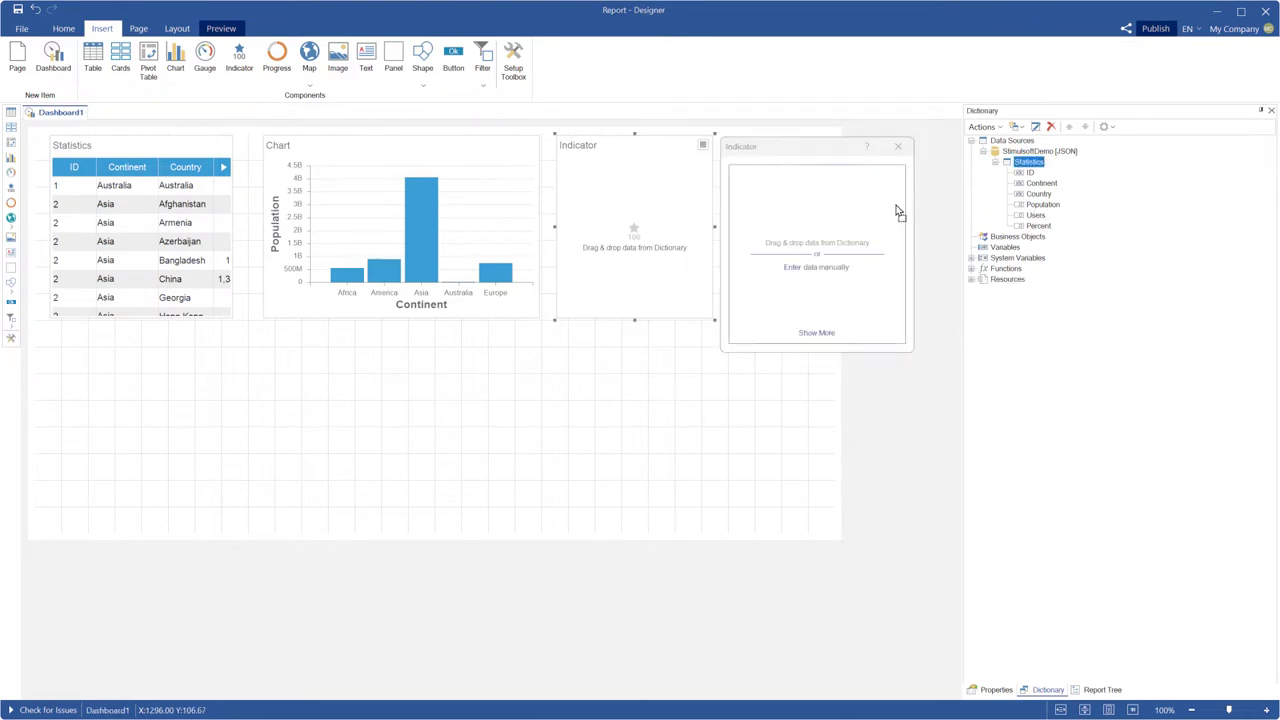
{"action": "mouse_move", "coordinate": [1043, 204]}
{"action": "left_mouse_down"}
{"action": "mouse_move", "coordinate": [864, 245]}
{"action": "mouse_move", "coordinate": [838, 292]}
{"action": "left_mouse_up"}
Close the Indicator editor.
{"action": "left_click", "coordinate": [898, 147]}
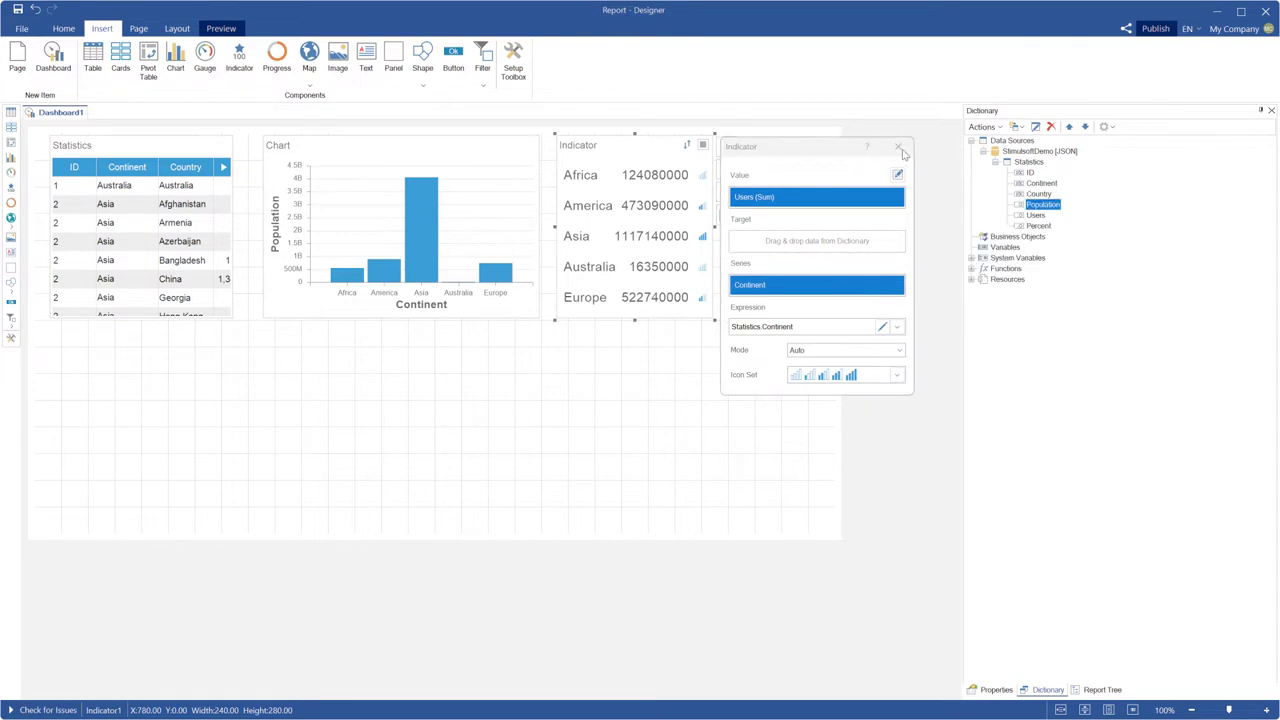
Insert a Region Map using the World map from the All category.
{"action": "left_click", "coordinate": [313, 82]}
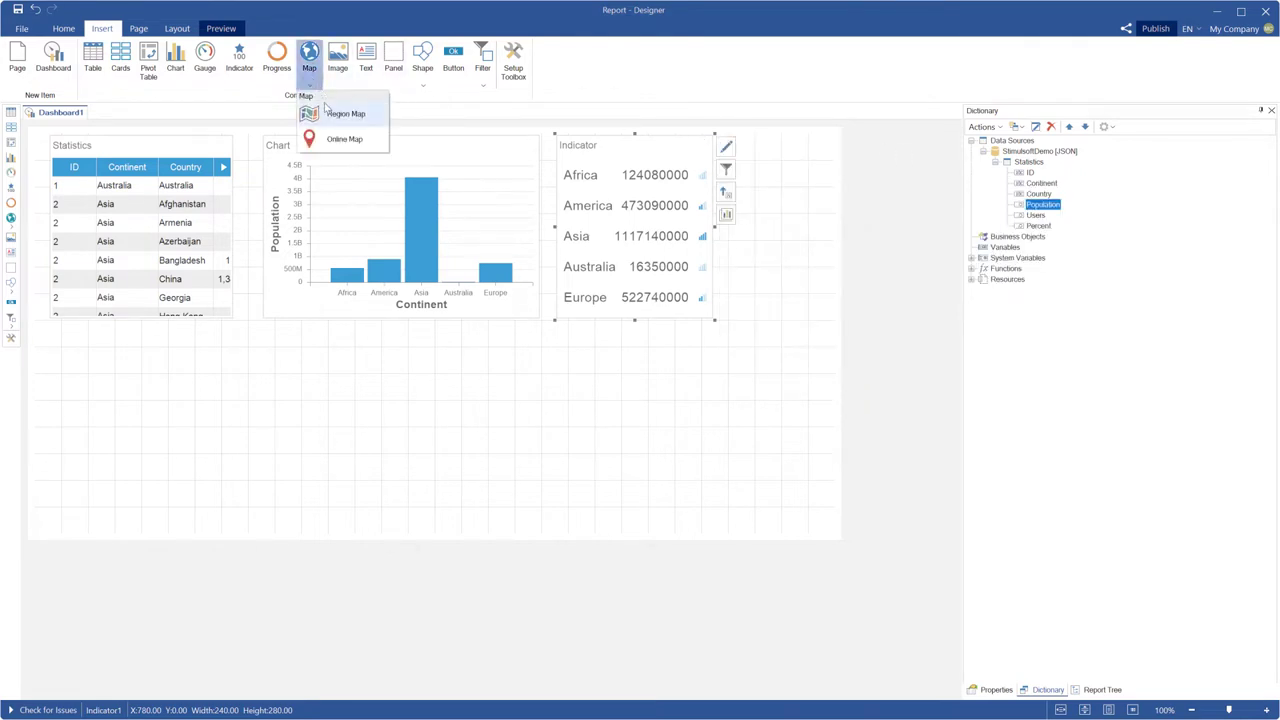
{"action": "left_click", "coordinate": [337, 105]}
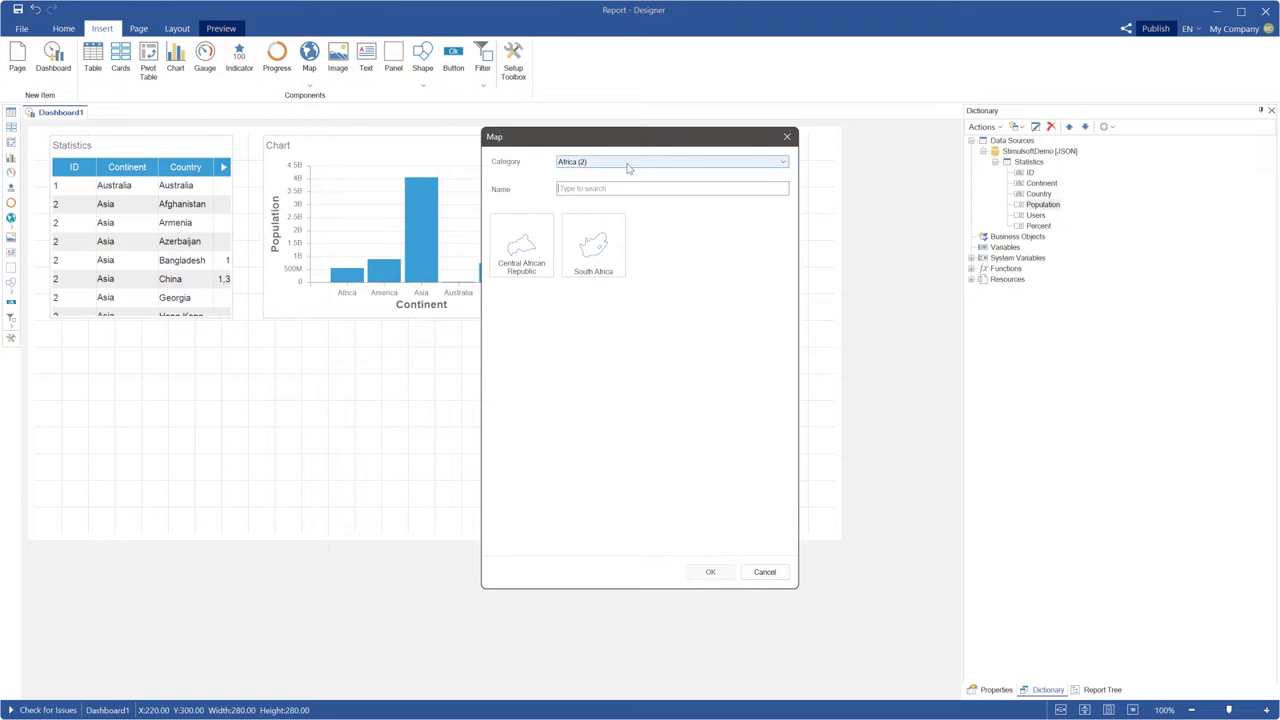
{"action": "left_click", "coordinate": [628, 167]}
{"action": "left_click", "coordinate": [521, 260]}
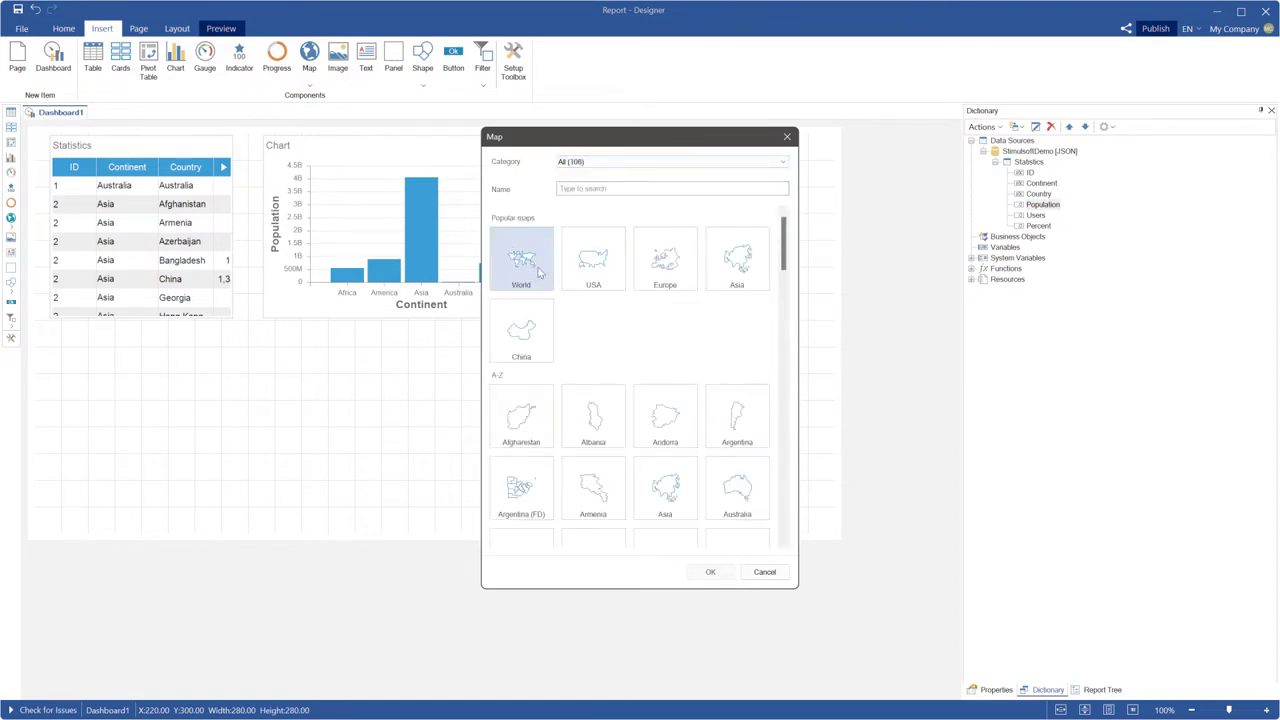
{"action": "left_click", "coordinate": [710, 572]}
Feed the map from Data Columns keyed by Country, then move it under the Statistics table.
{"action": "left_click", "coordinate": [575, 288]}
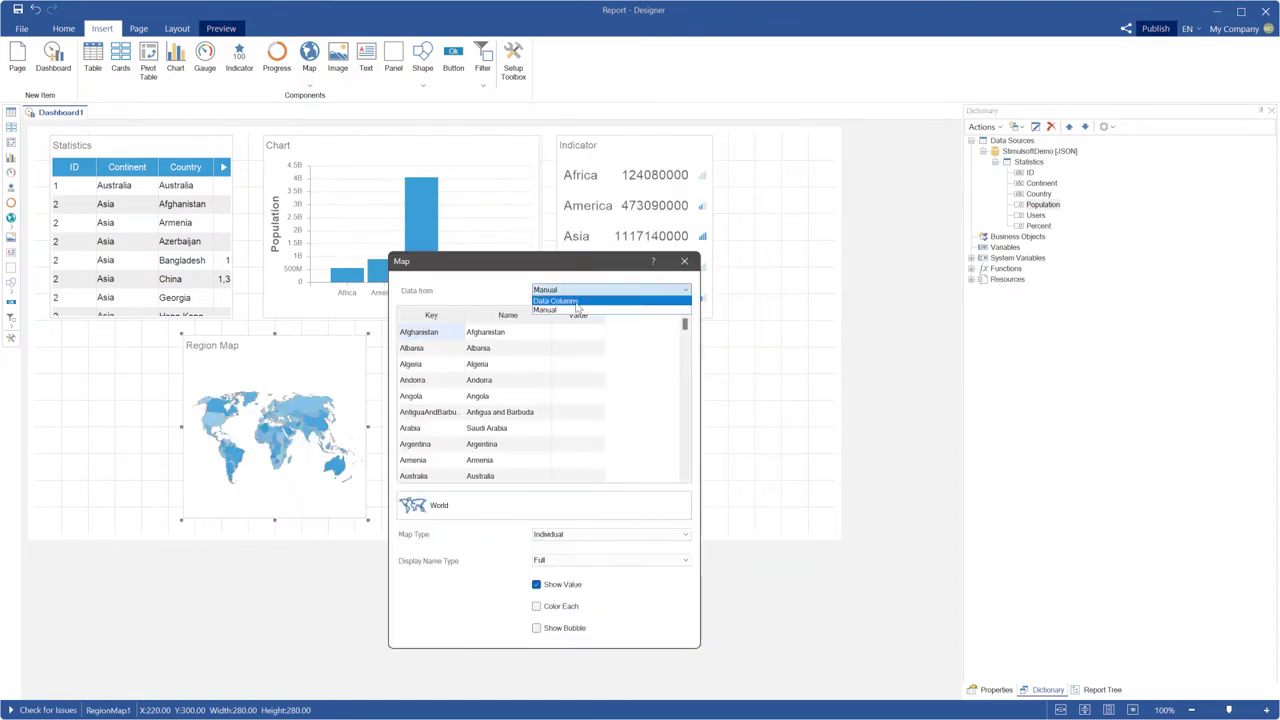
{"action": "left_click", "coordinate": [579, 310]}
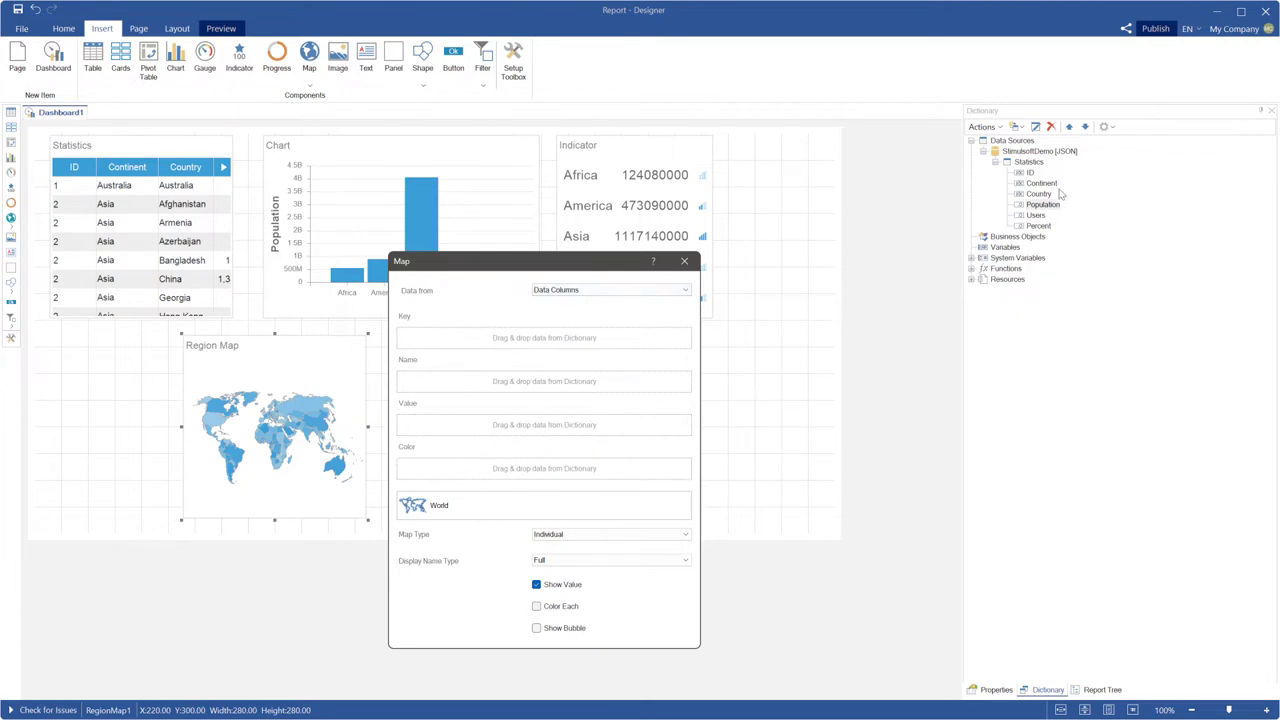
{"action": "mouse_move", "coordinate": [1040, 193]}
{"action": "left_mouse_down"}
{"action": "mouse_move", "coordinate": [634, 337]}
{"action": "mouse_move", "coordinate": [609, 417]}
{"action": "left_mouse_up"}
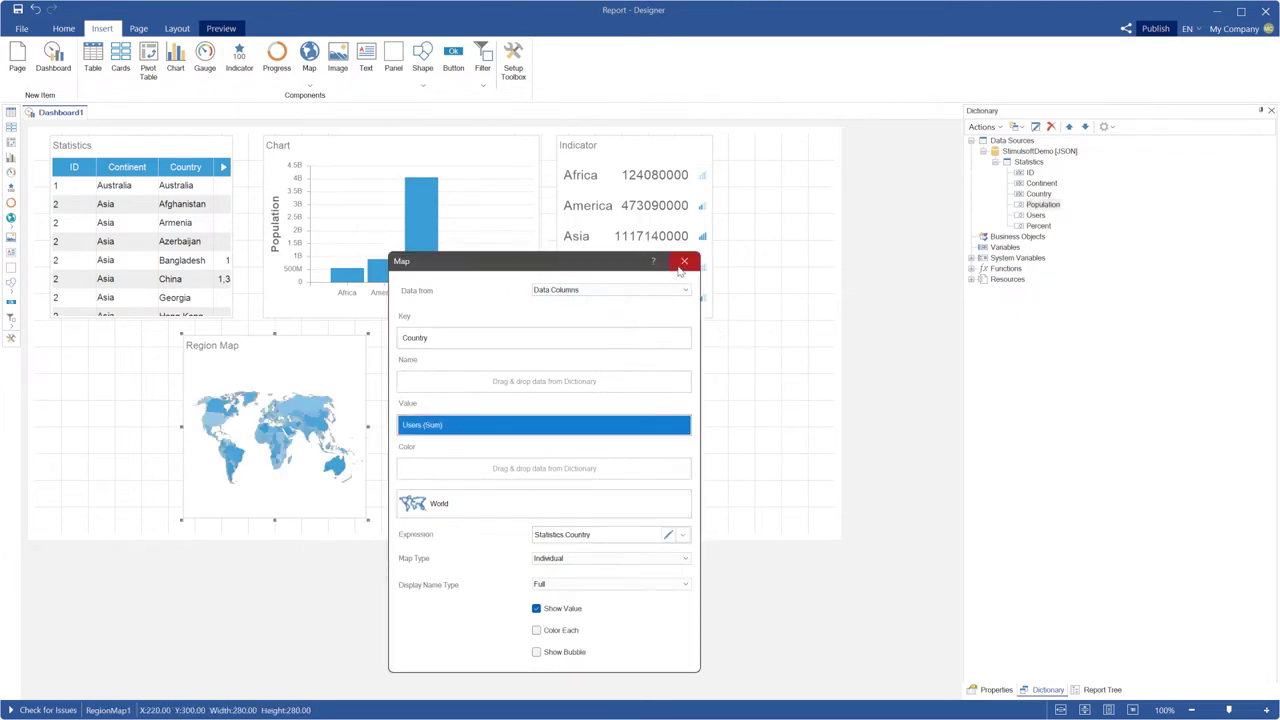
{"action": "left_click", "coordinate": [684, 262]}
{"action": "left_click_drag", "start_coordinate": [261, 422], "coordinate": [130, 421]}
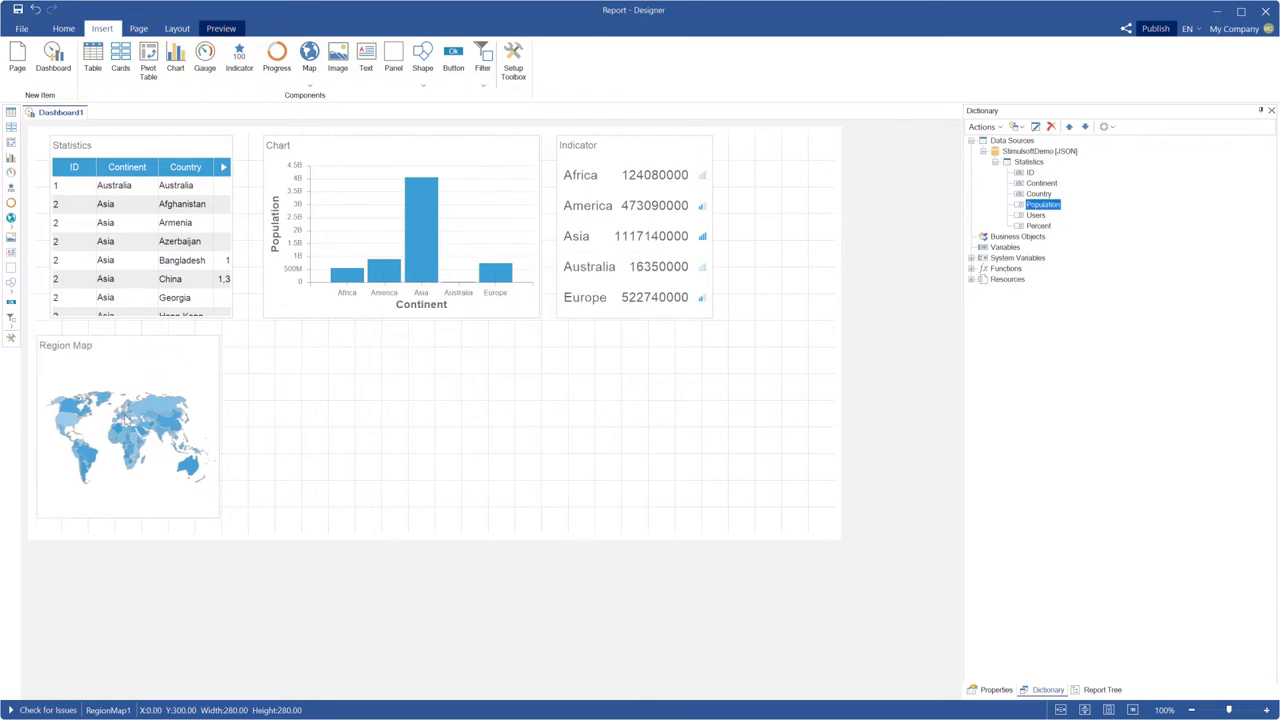
Preview the dashboard with its table, Population chart, Indicator and world map.
{"action": "left_click", "coordinate": [224, 30]}
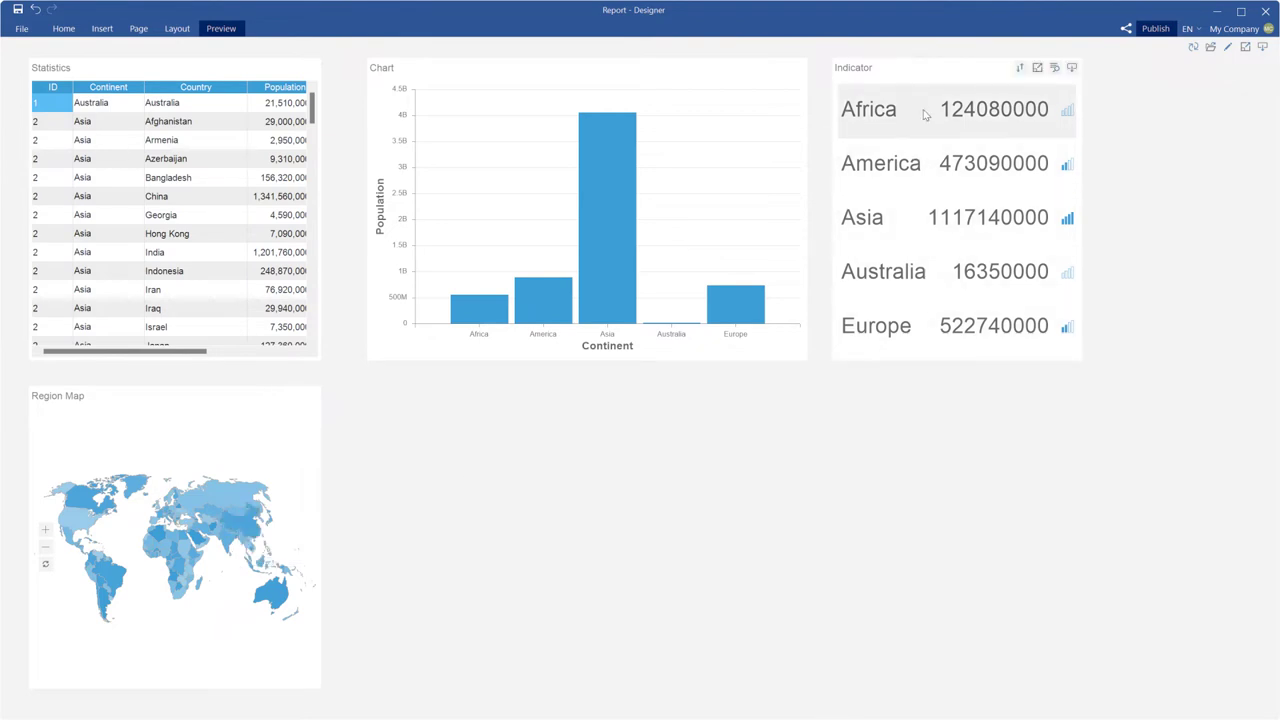
Give the Indicator a hover tool tip reading 'Tooltip: {Value}'.
{"action": "left_click", "coordinate": [63, 28]}
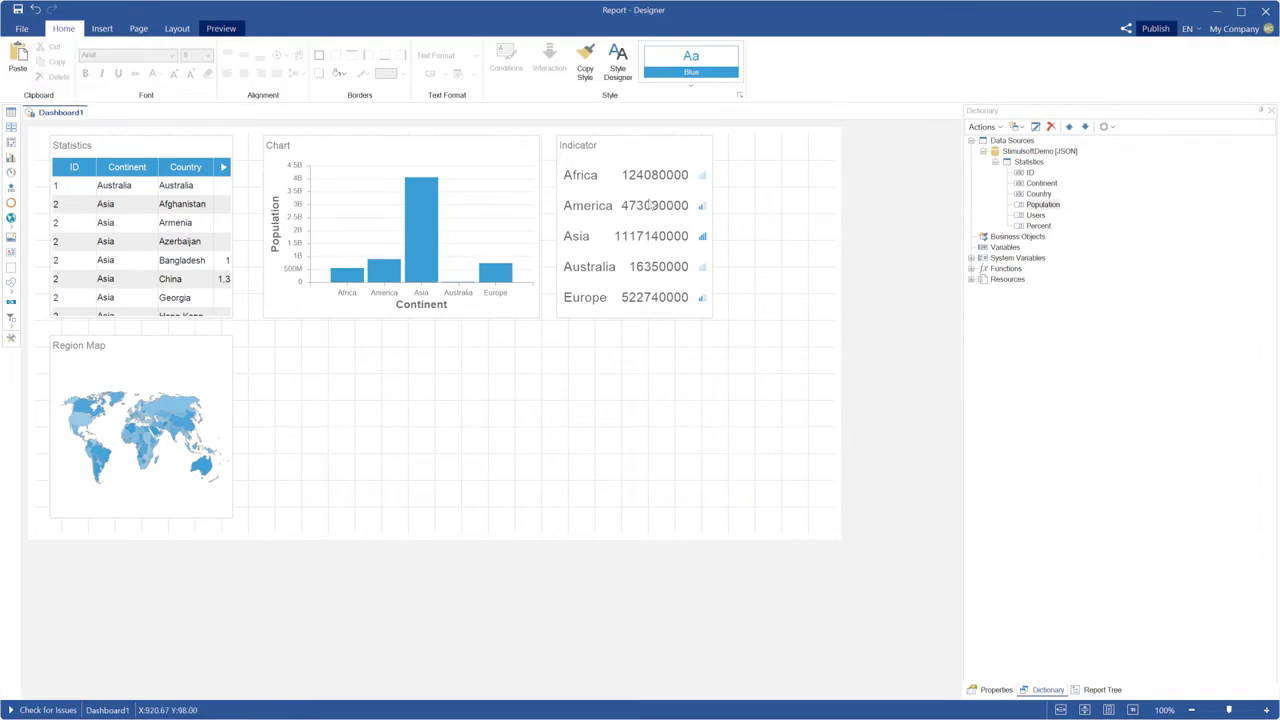
{"action": "left_click", "coordinate": [650, 203]}
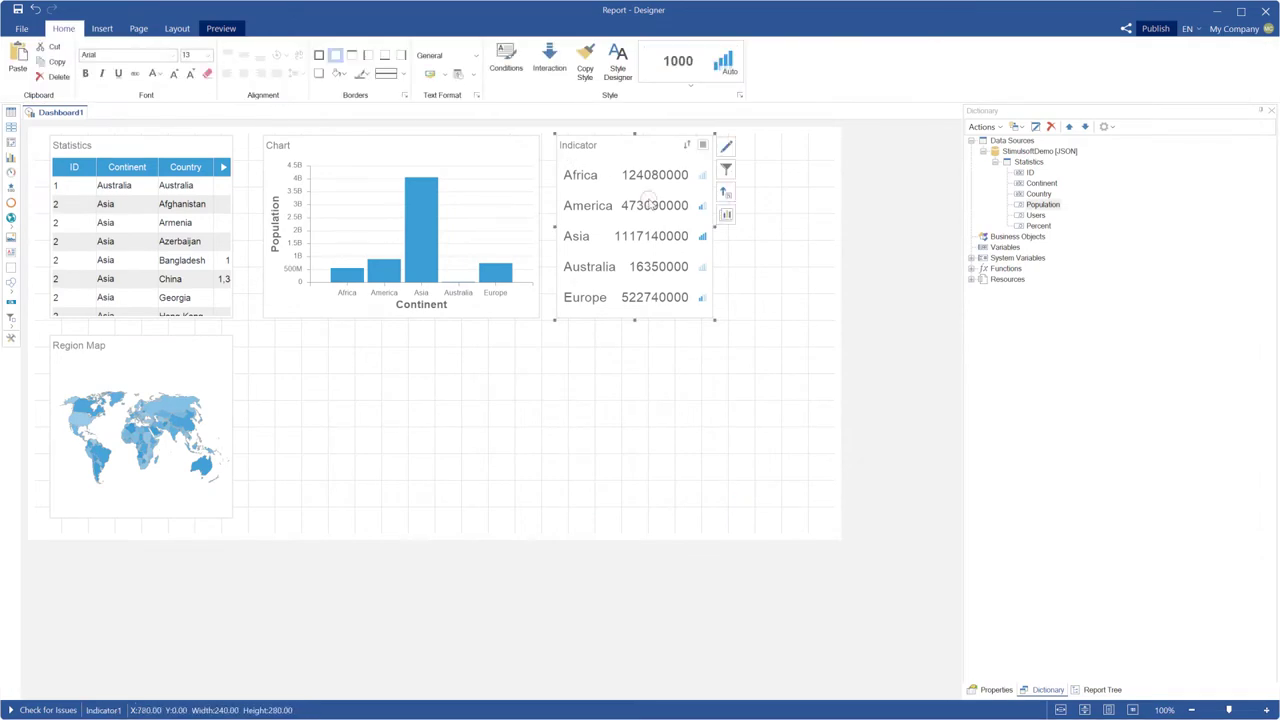
{"action": "left_click", "coordinate": [552, 68]}
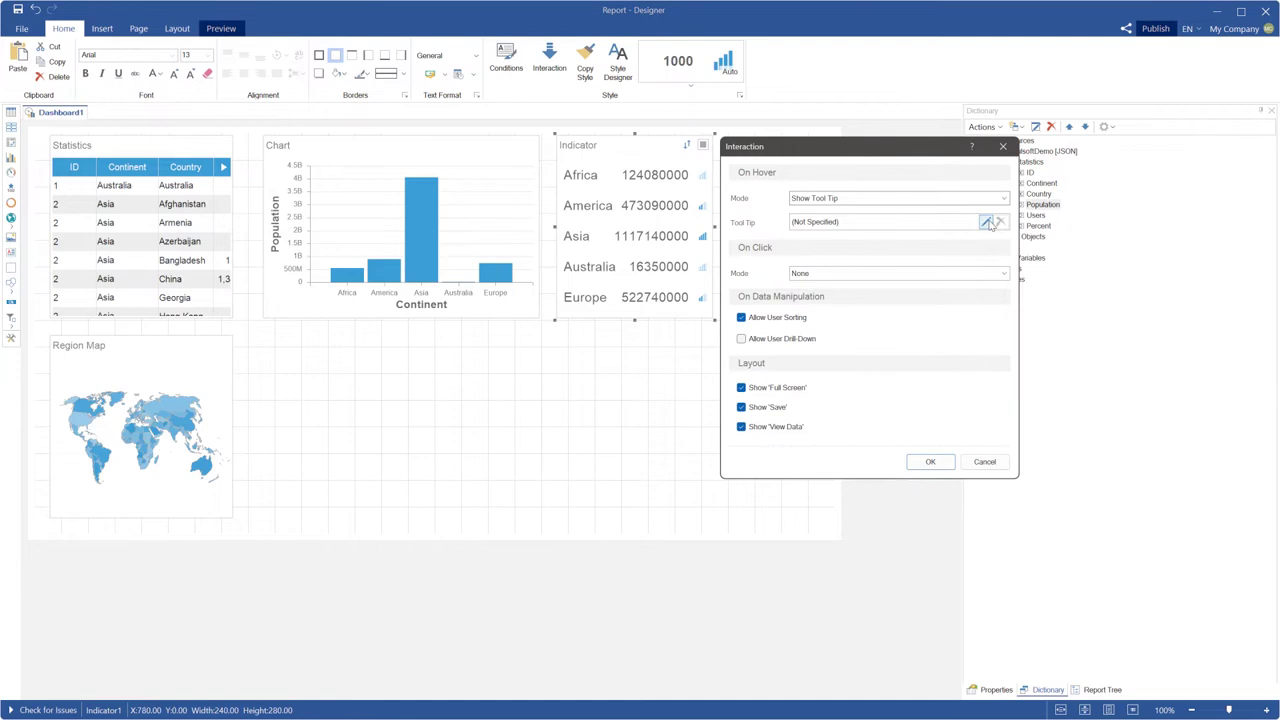
{"action": "left_click", "coordinate": [986, 222]}
{"action": "type", "text": "Tooltip:"}
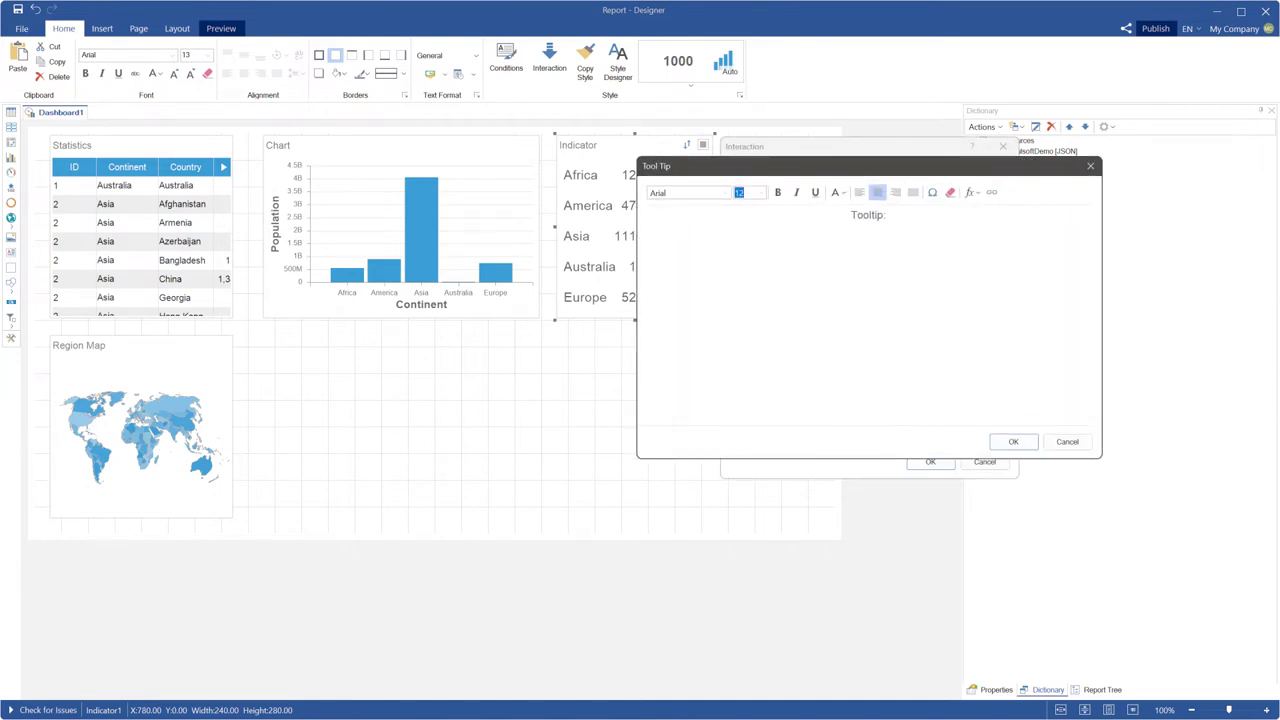
{"action": "left_click", "coordinate": [975, 193]}
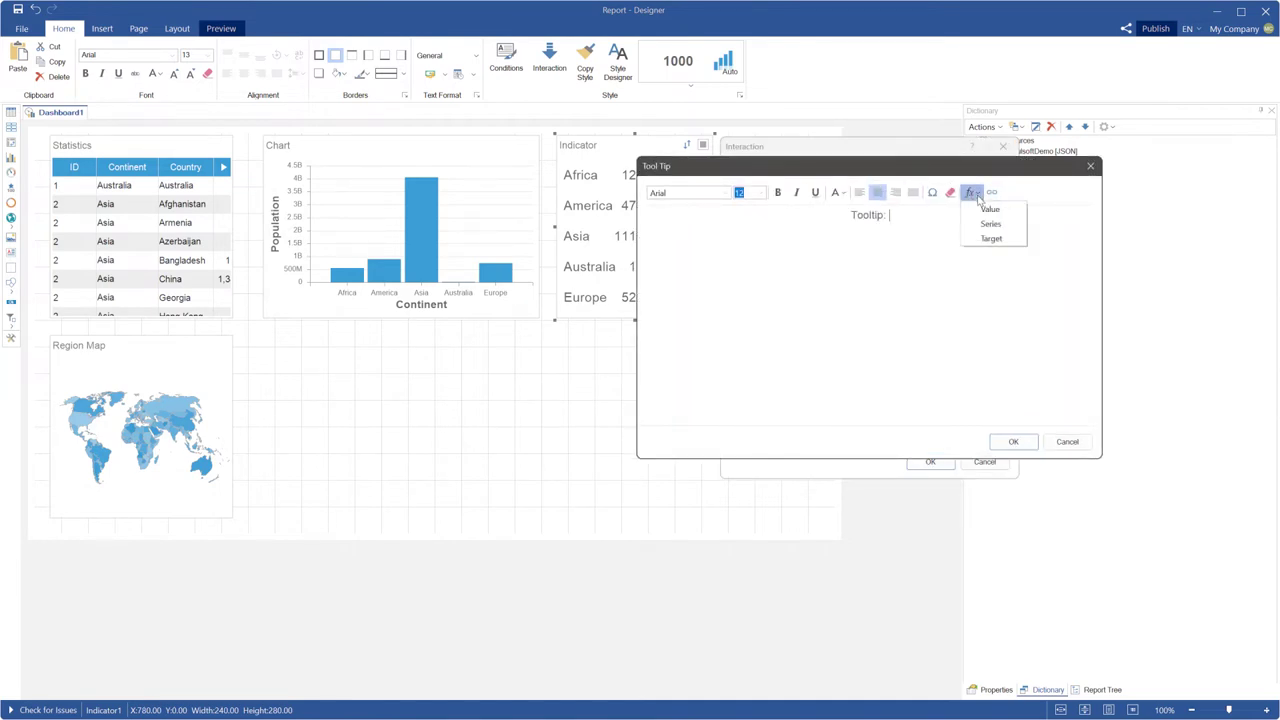
{"action": "left_click", "coordinate": [984, 212]}
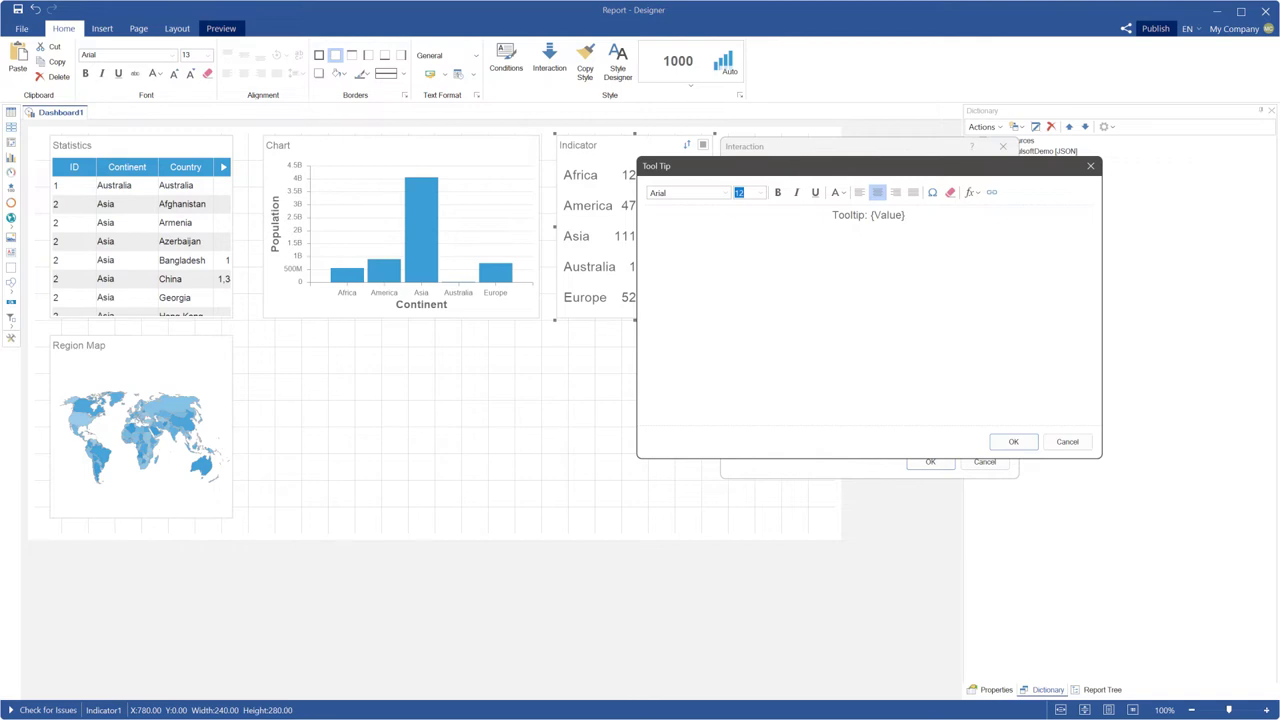
{"action": "left_click", "coordinate": [1012, 442]}
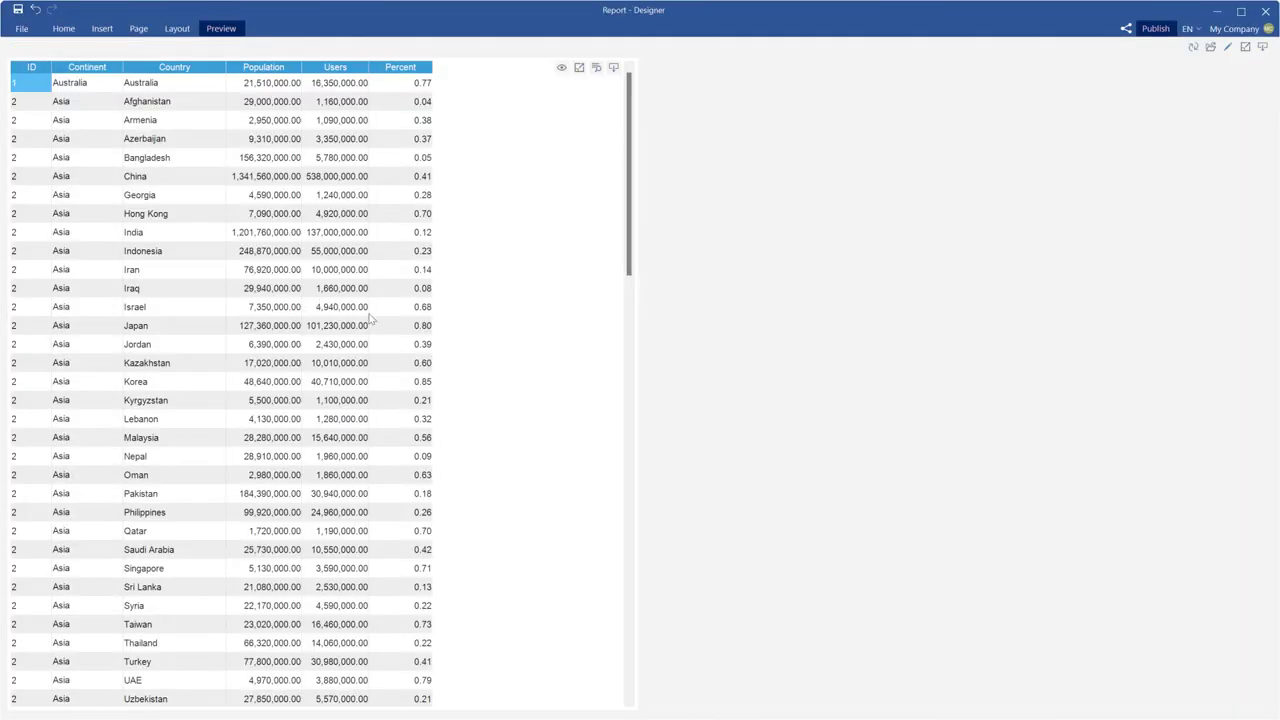
Return from preview to the design view.
{"action": "left_click", "coordinate": [63, 28]}
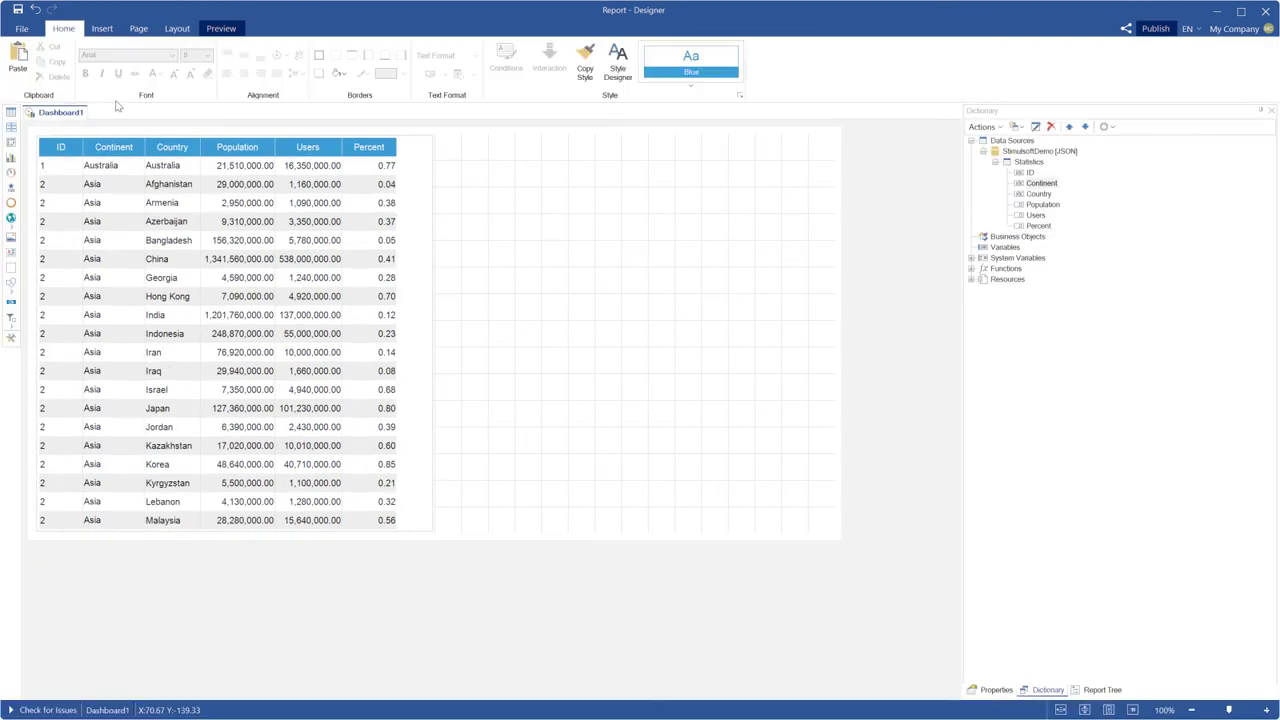
Set the table's ID column to show a tool tip on hover.
{"action": "left_click", "coordinate": [193, 223]}
{"action": "left_click", "coordinate": [549, 60]}
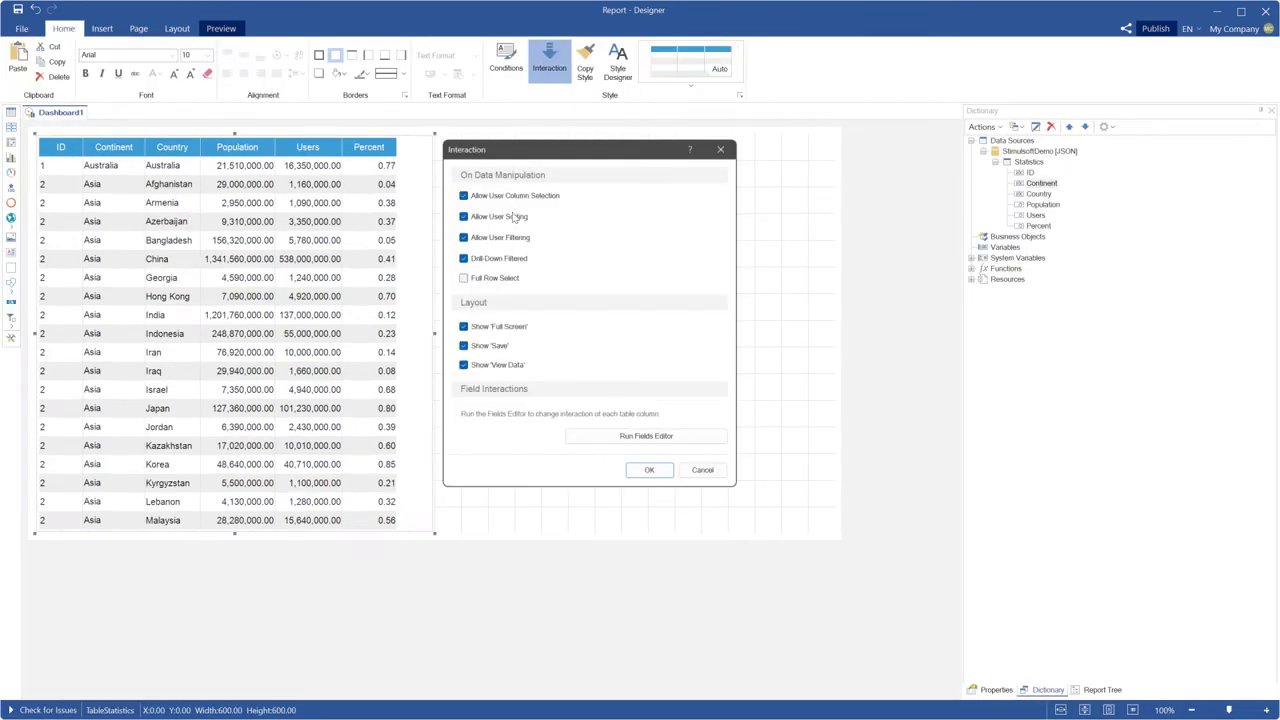
{"action": "left_click", "coordinate": [628, 439]}
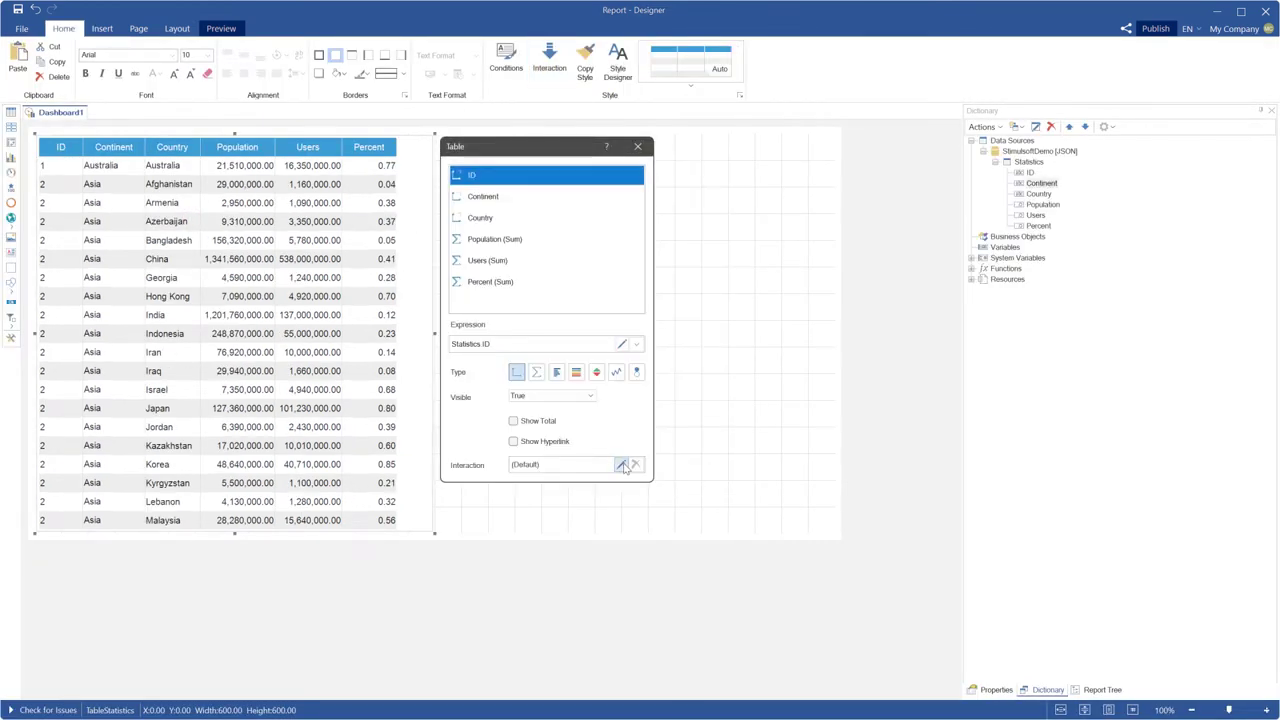
{"action": "left_click", "coordinate": [621, 465]}
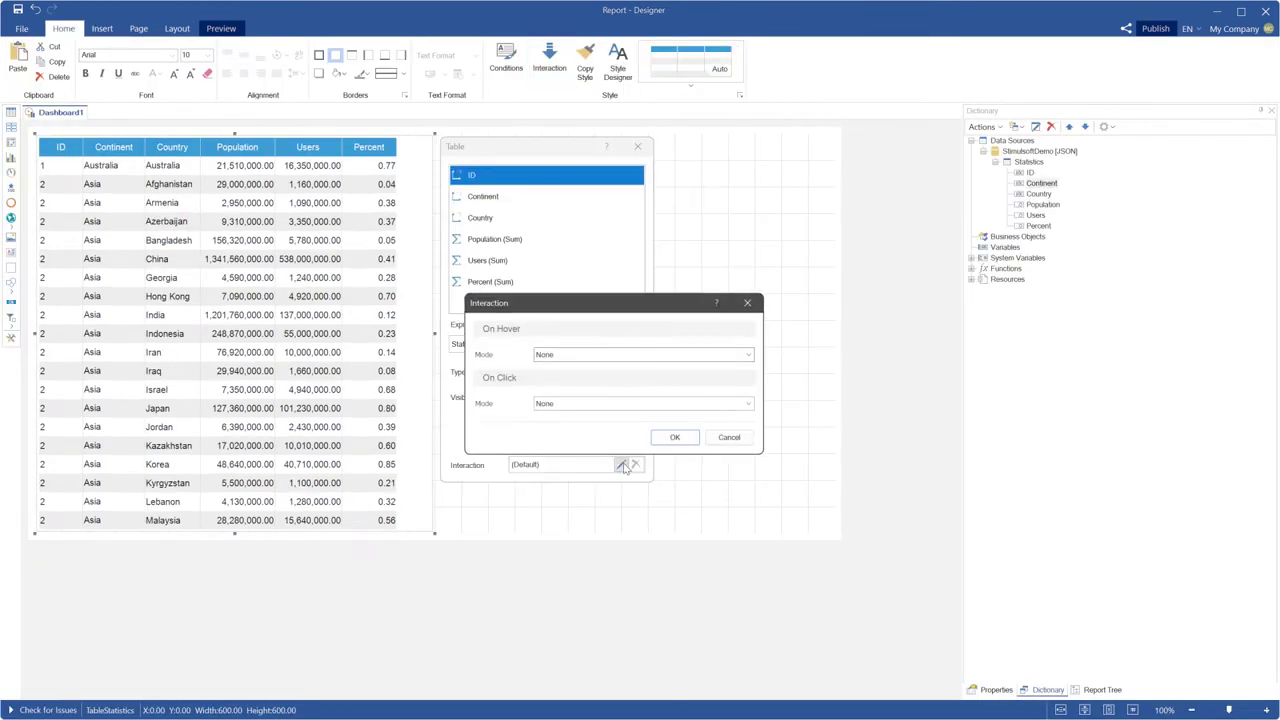
{"action": "left_click", "coordinate": [605, 357]}
{"action": "left_click", "coordinate": [597, 386]}
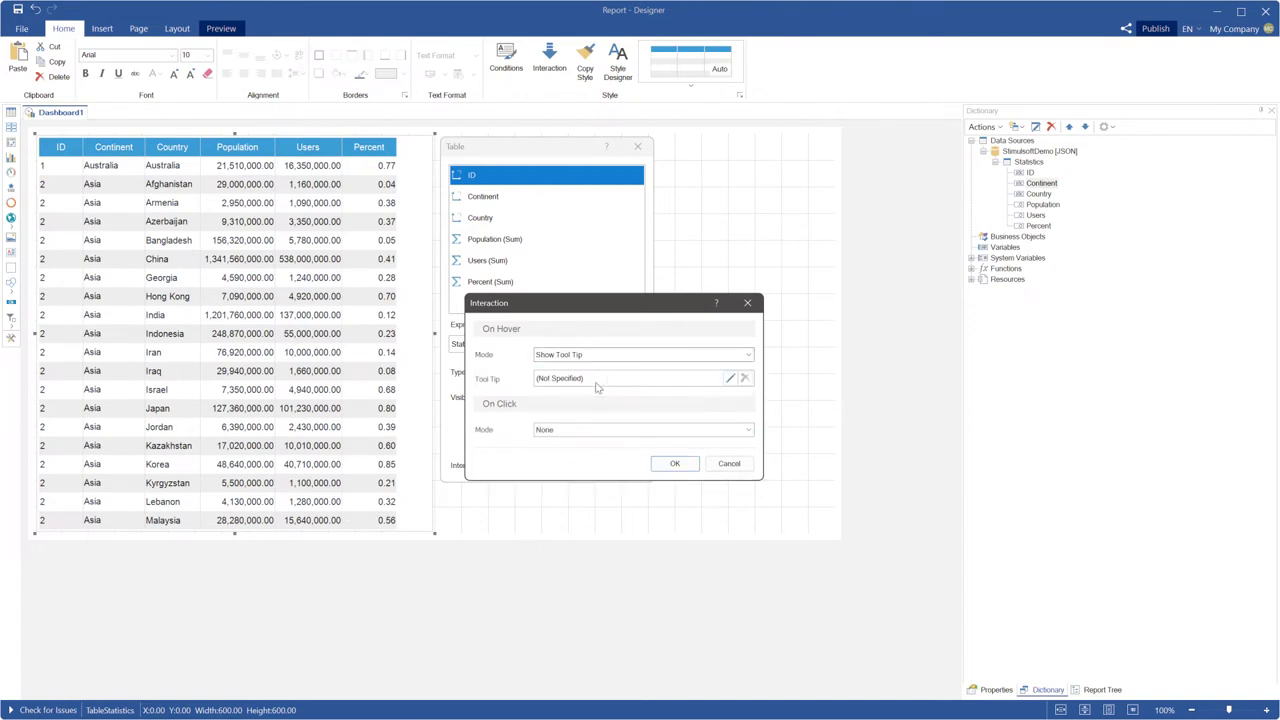
Make the ID column tool tip read bold 'Tooltip:' followed by {Row.Population}.
{"action": "left_click", "coordinate": [730, 379]}
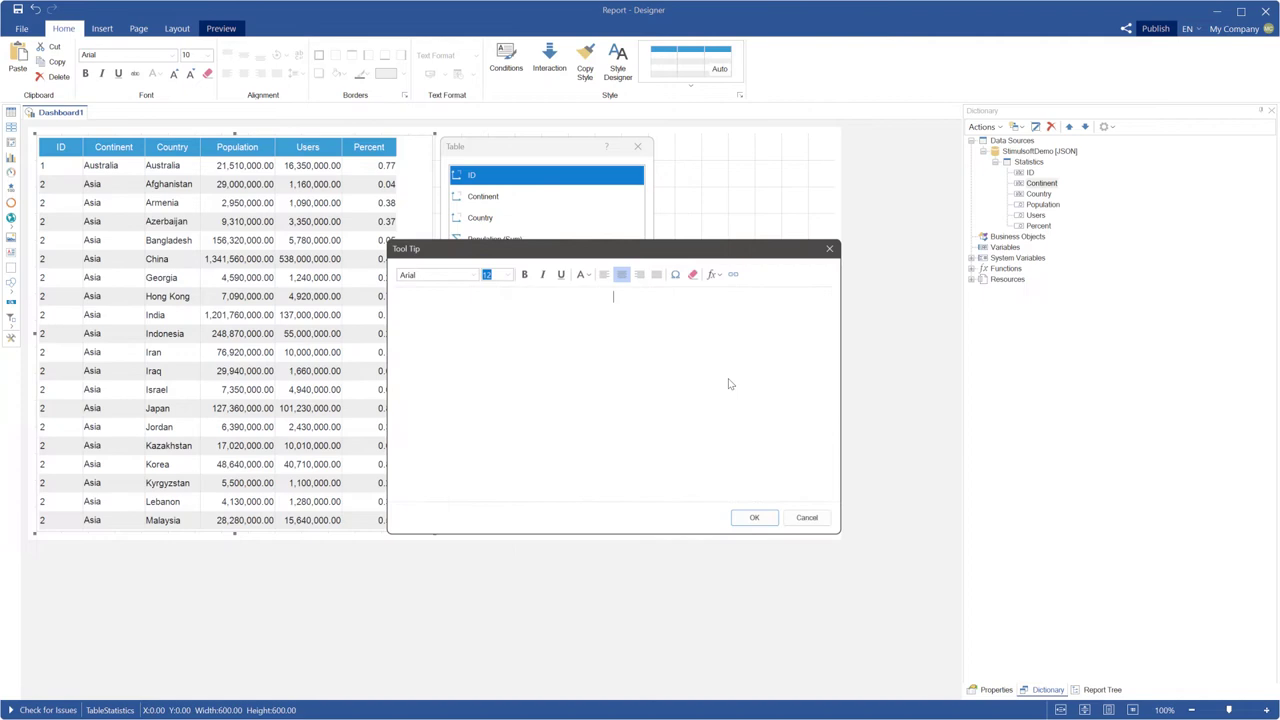
{"action": "type", "text": "Tooltip:"}
{"action": "left_click", "coordinate": [715, 276]}
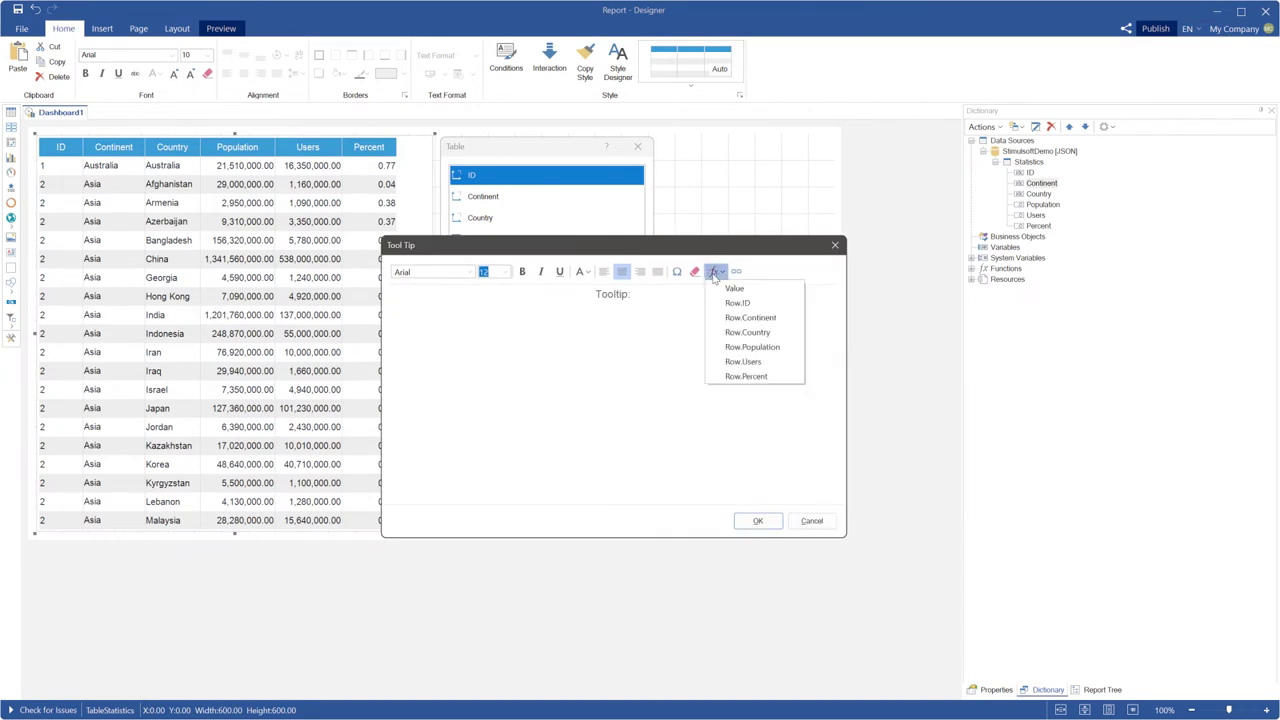
{"action": "left_click", "coordinate": [737, 350]}
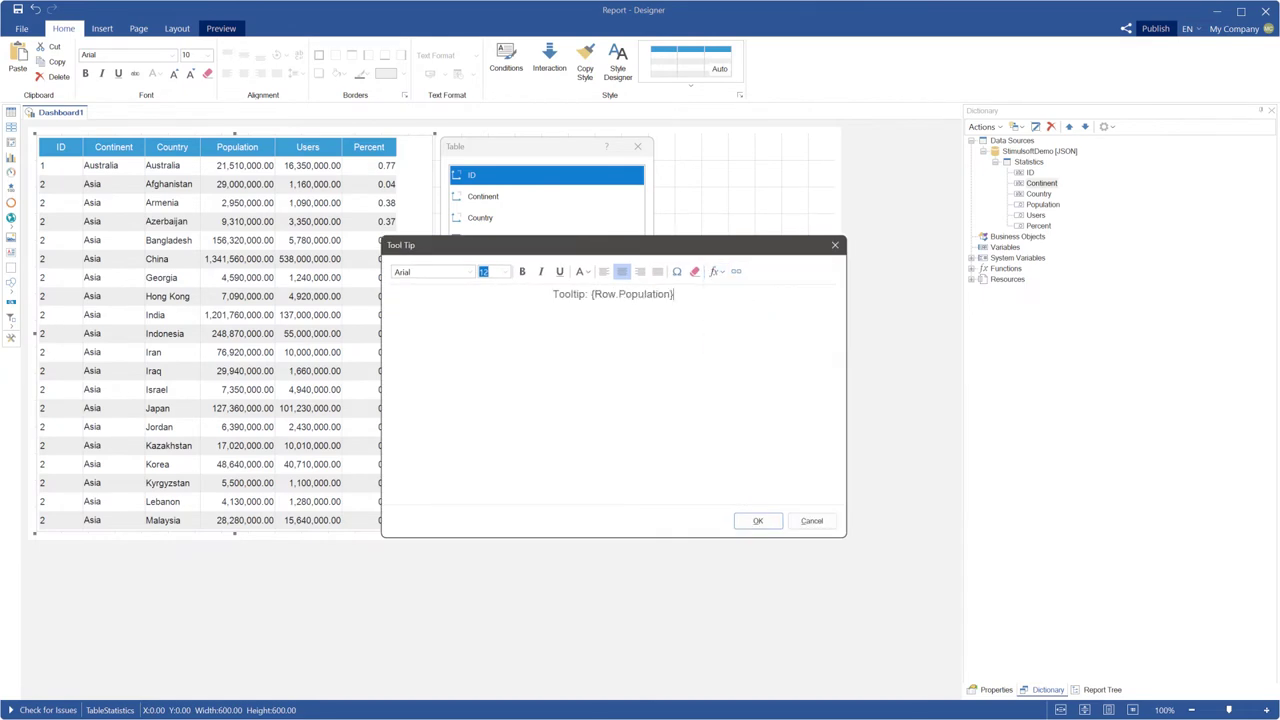
{"action": "double_click", "coordinate": [560, 294]}
{"action": "left_click", "coordinate": [522, 271]}
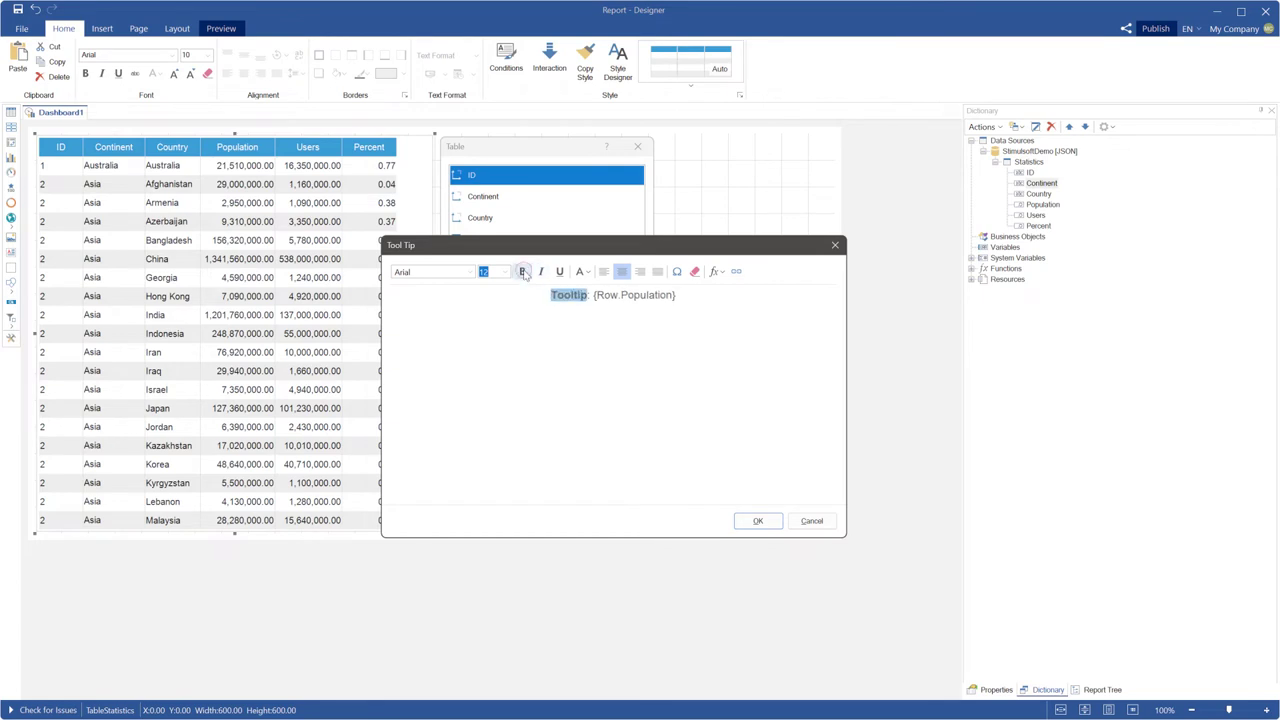
{"action": "left_click", "coordinate": [752, 521]}
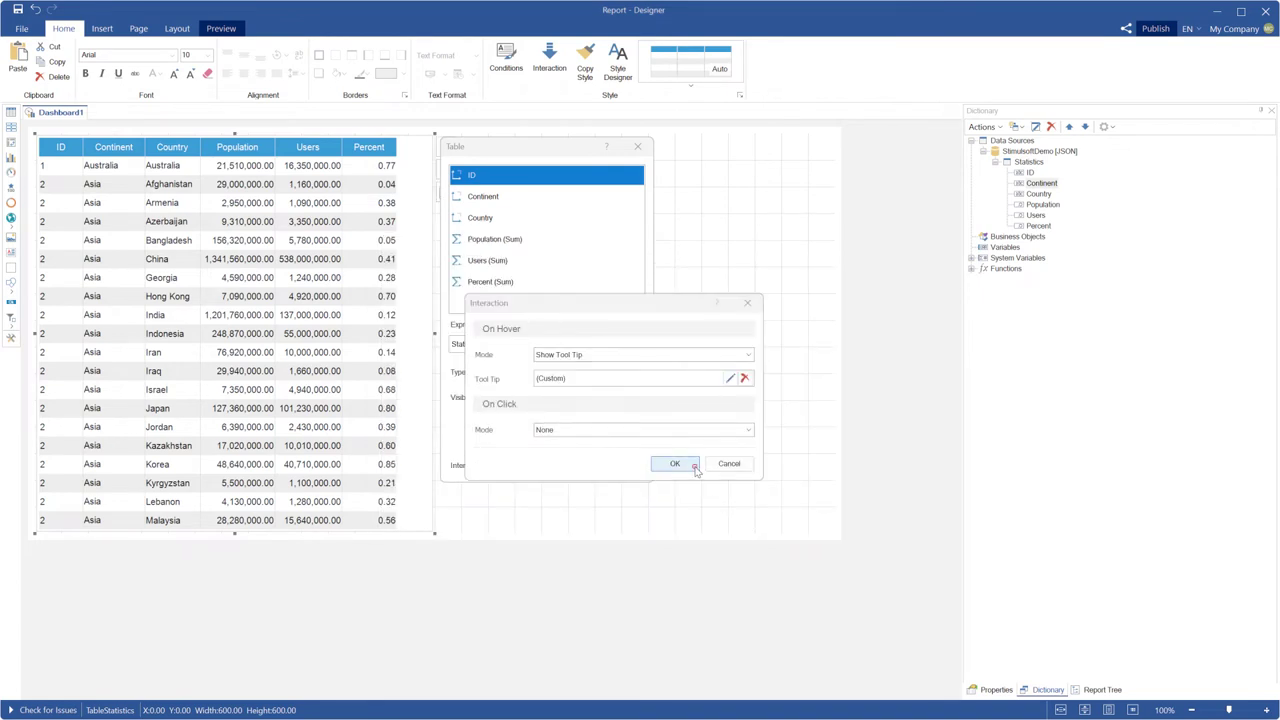
{"action": "left_click", "coordinate": [689, 464]}
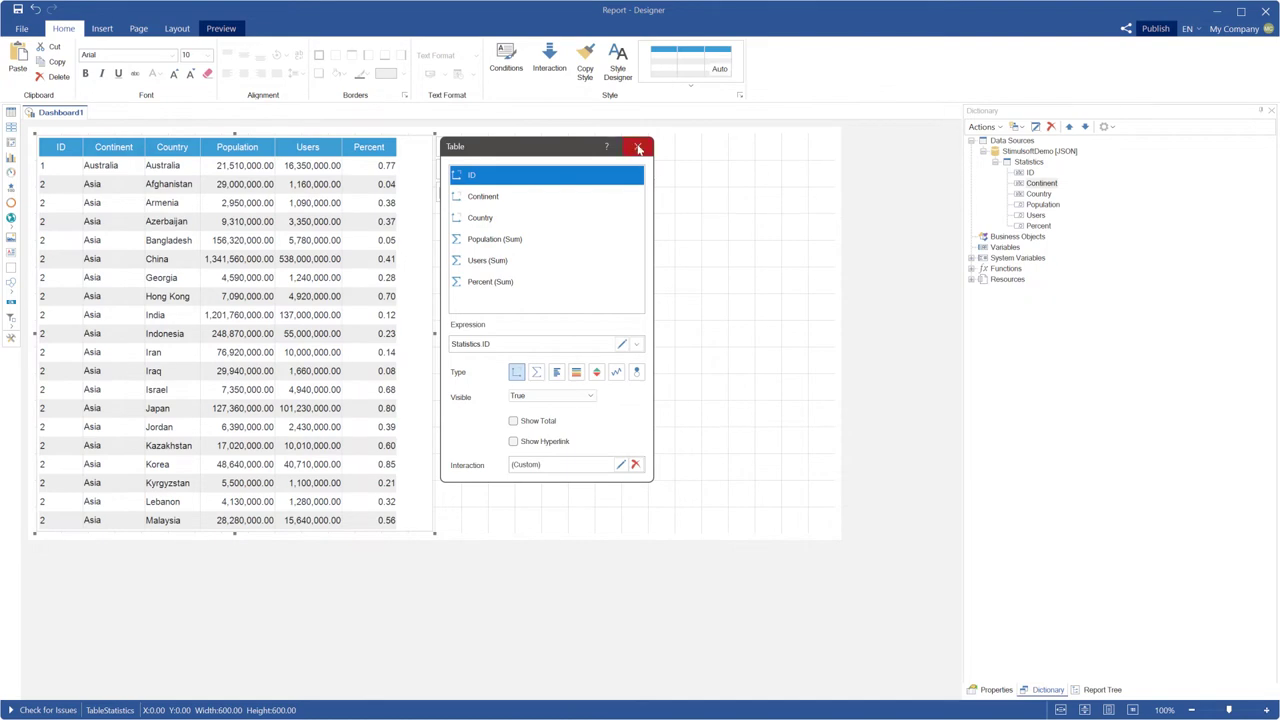
{"action": "left_click", "coordinate": [638, 148]}
Preview the dashboard to check the table's Population hover tooltip.
{"action": "left_click", "coordinate": [224, 30]}
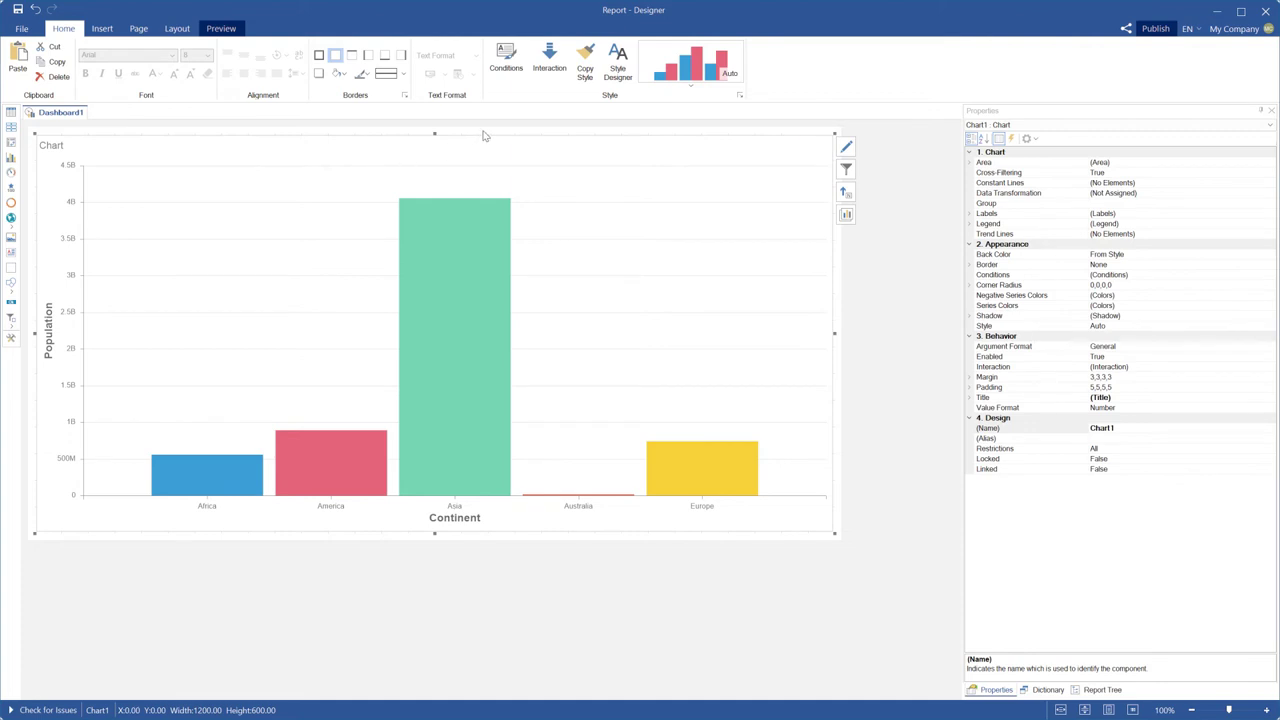
Create a new chart style, Style1, and apply it to the chart from the Style gallery.
{"action": "left_click", "coordinate": [618, 78]}
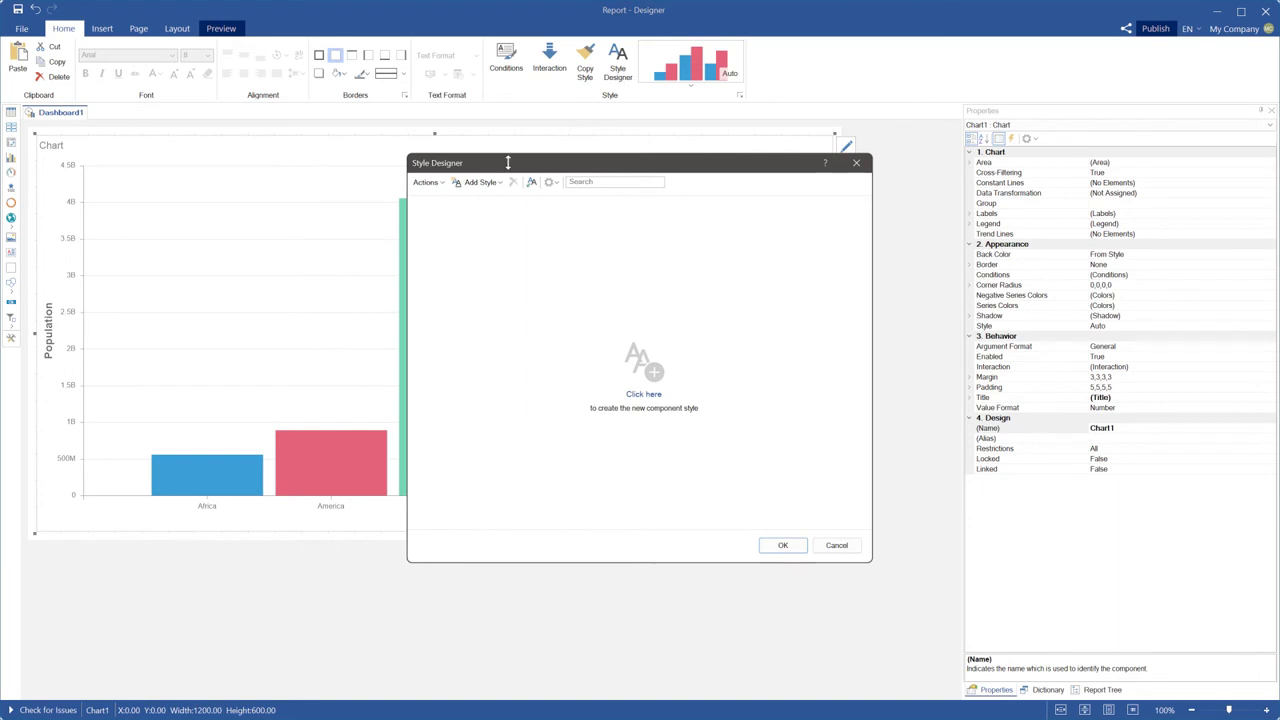
{"action": "left_click", "coordinate": [531, 182]}
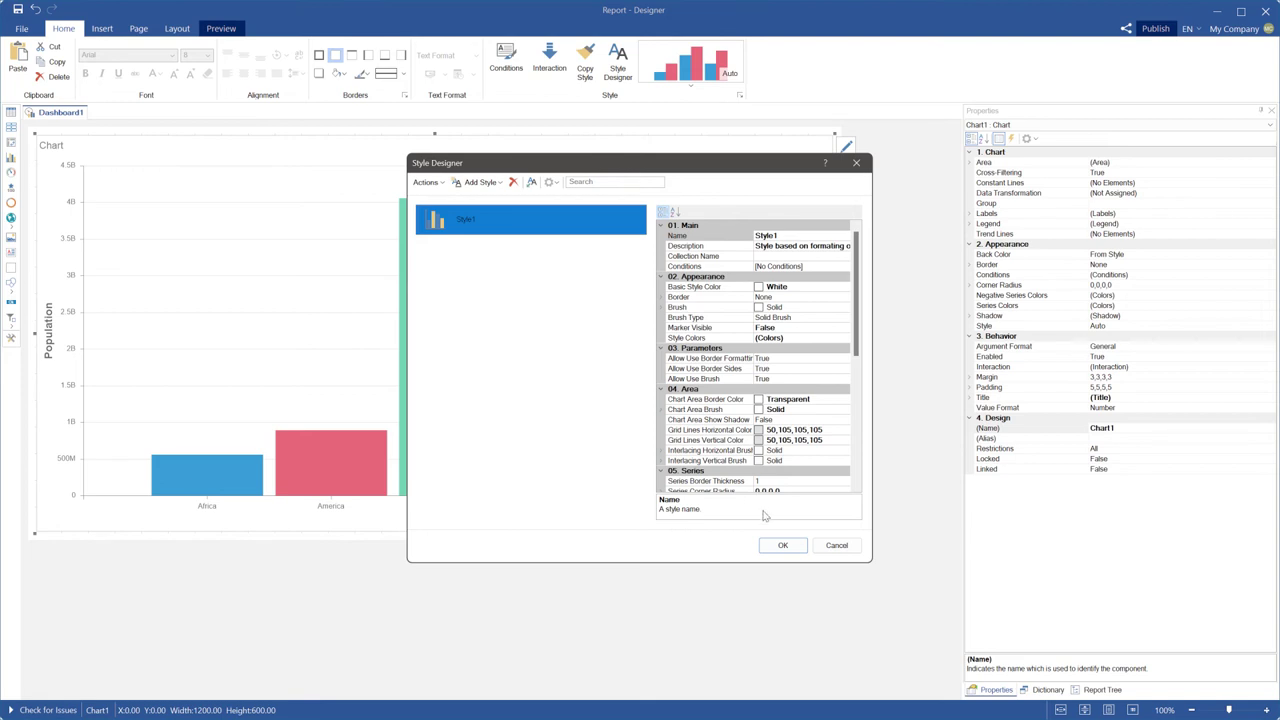
{"action": "left_click", "coordinate": [781, 545]}
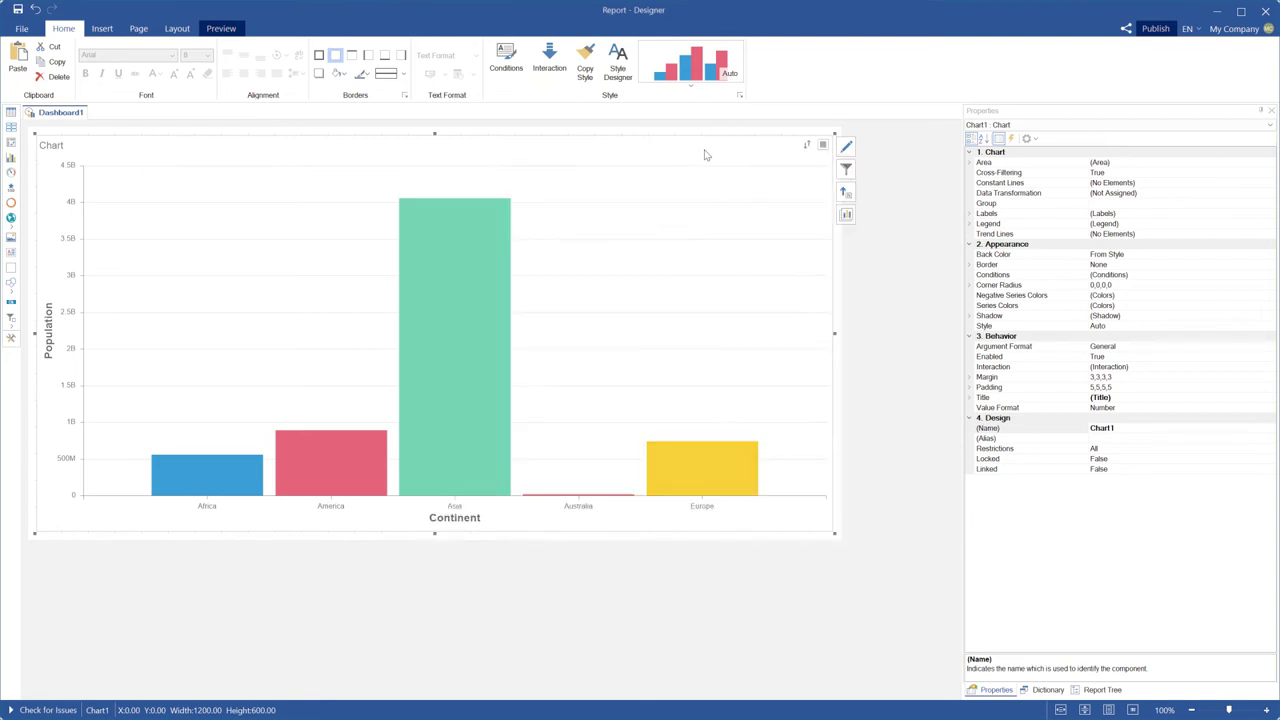
{"action": "left_click", "coordinate": [690, 84]}
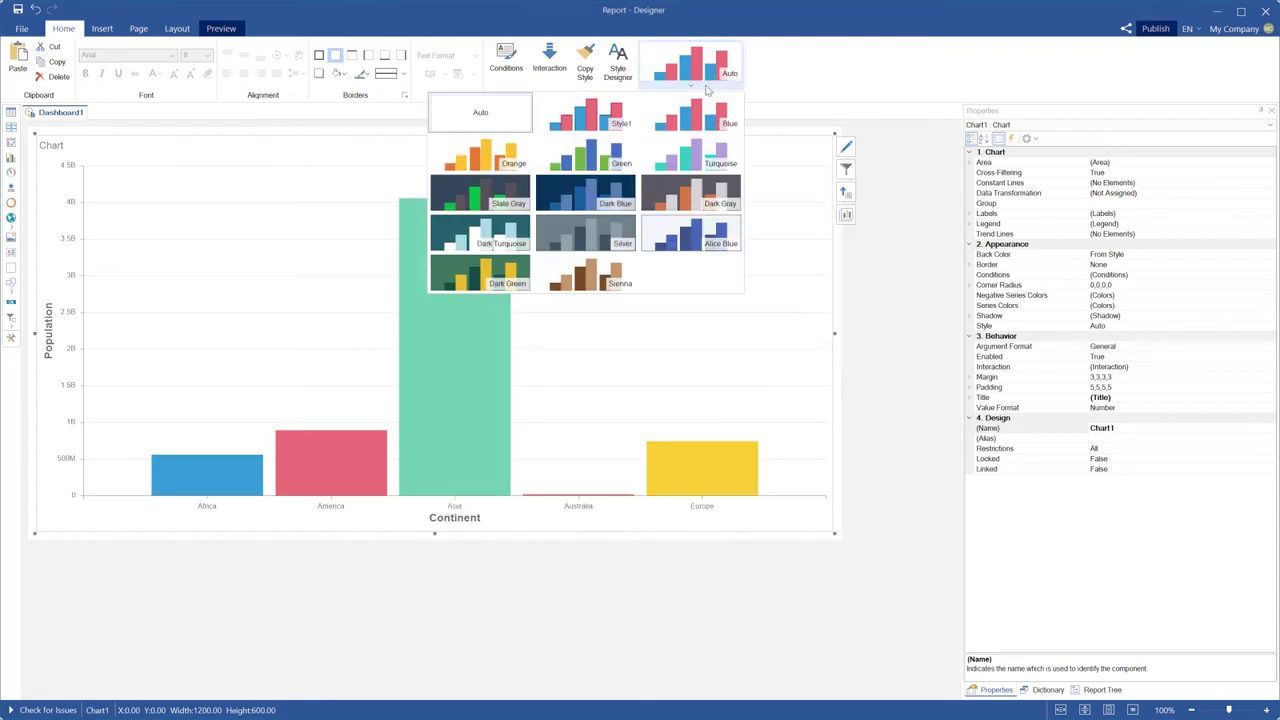
{"action": "left_click", "coordinate": [590, 123]}
{"action": "left_click", "coordinate": [618, 65]}
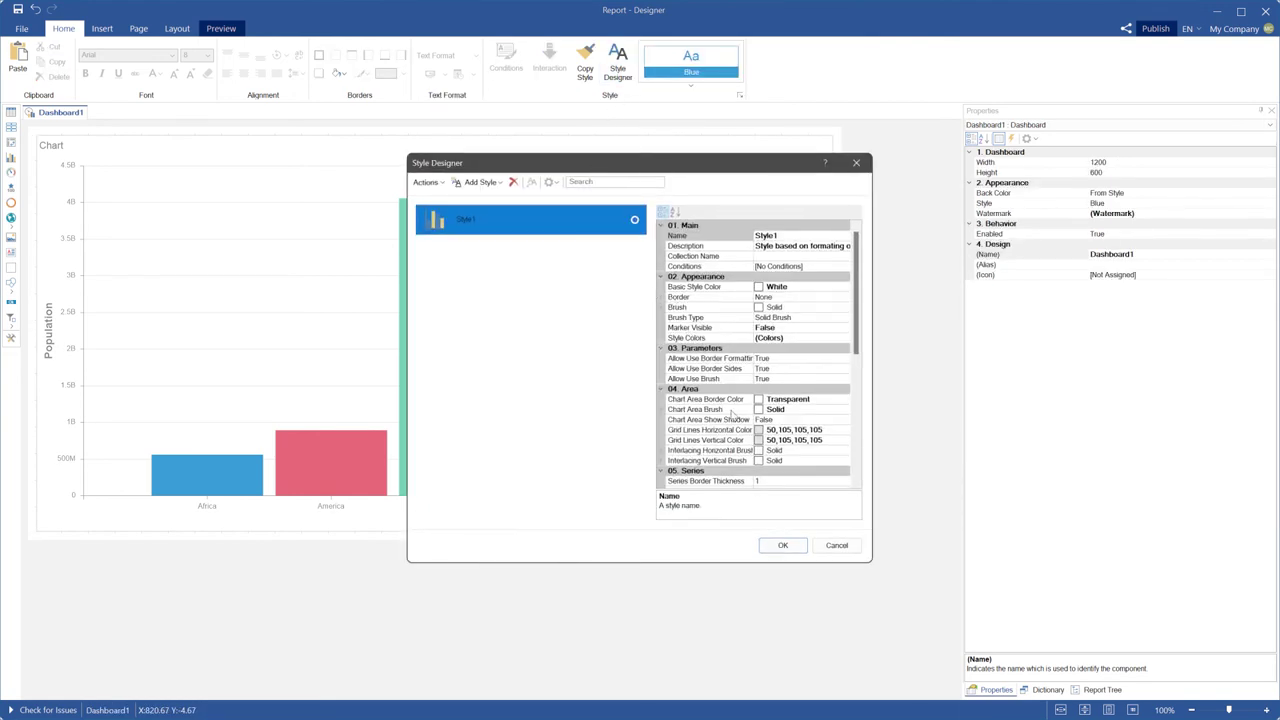
Scroll to the 07. Tool Tip section and inspect its border, brush and text settings.
{"action": "scroll", "coordinate": [757, 381], "scroll_direction": "down", "scroll_amount": 4}
{"action": "scroll", "coordinate": [757, 381], "scroll_direction": "down", "scroll_amount": 1}
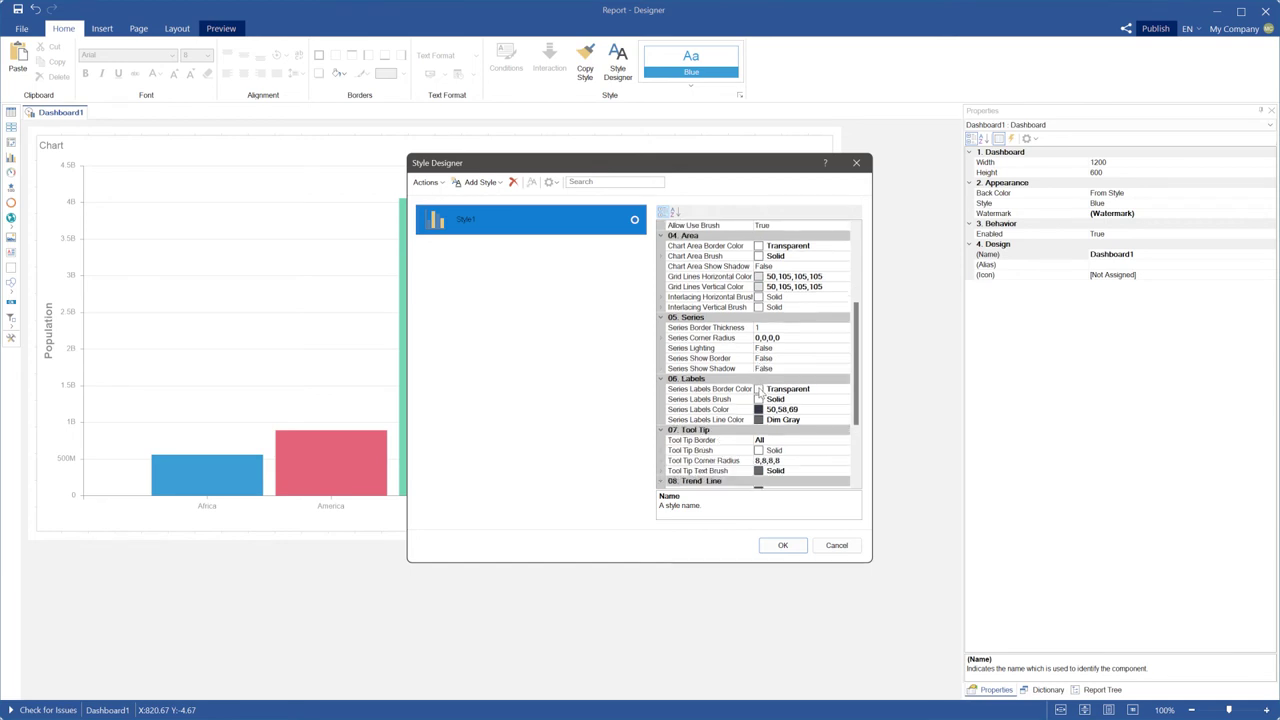
{"action": "scroll", "coordinate": [757, 381], "scroll_direction": "down", "scroll_amount": 1}
{"action": "left_click", "coordinate": [684, 413]}
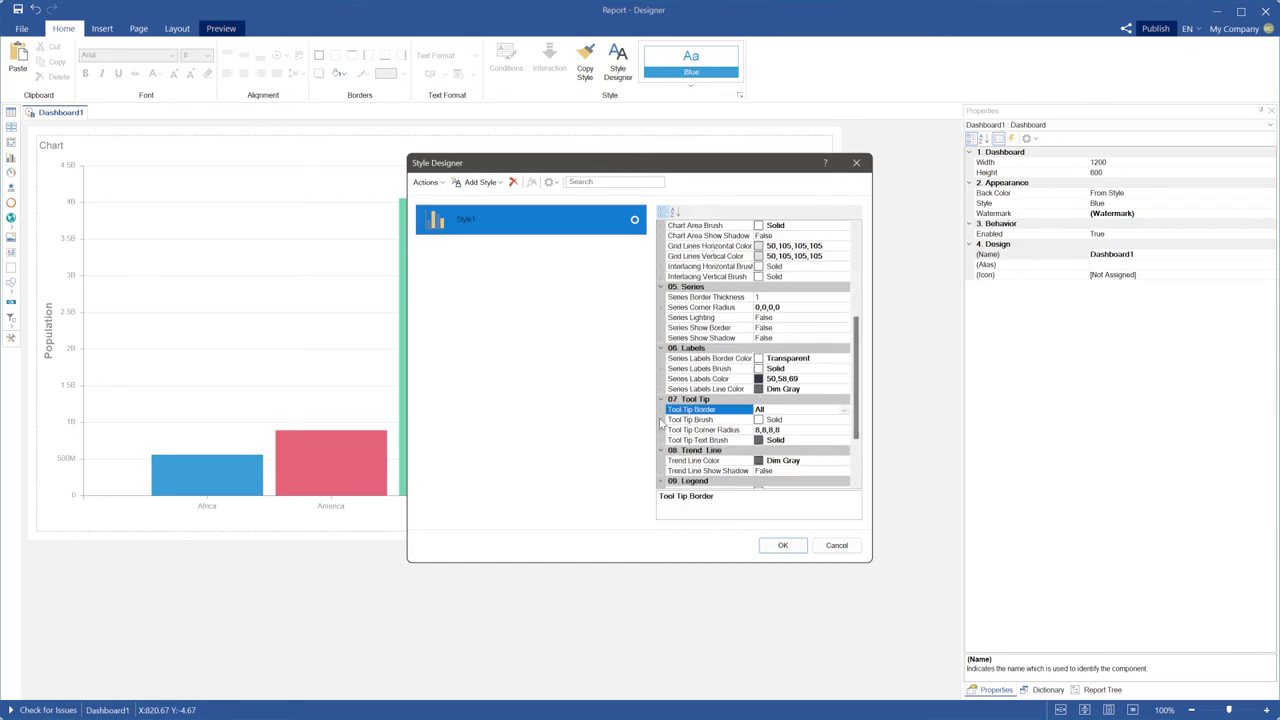
{"action": "left_click", "coordinate": [686, 421]}
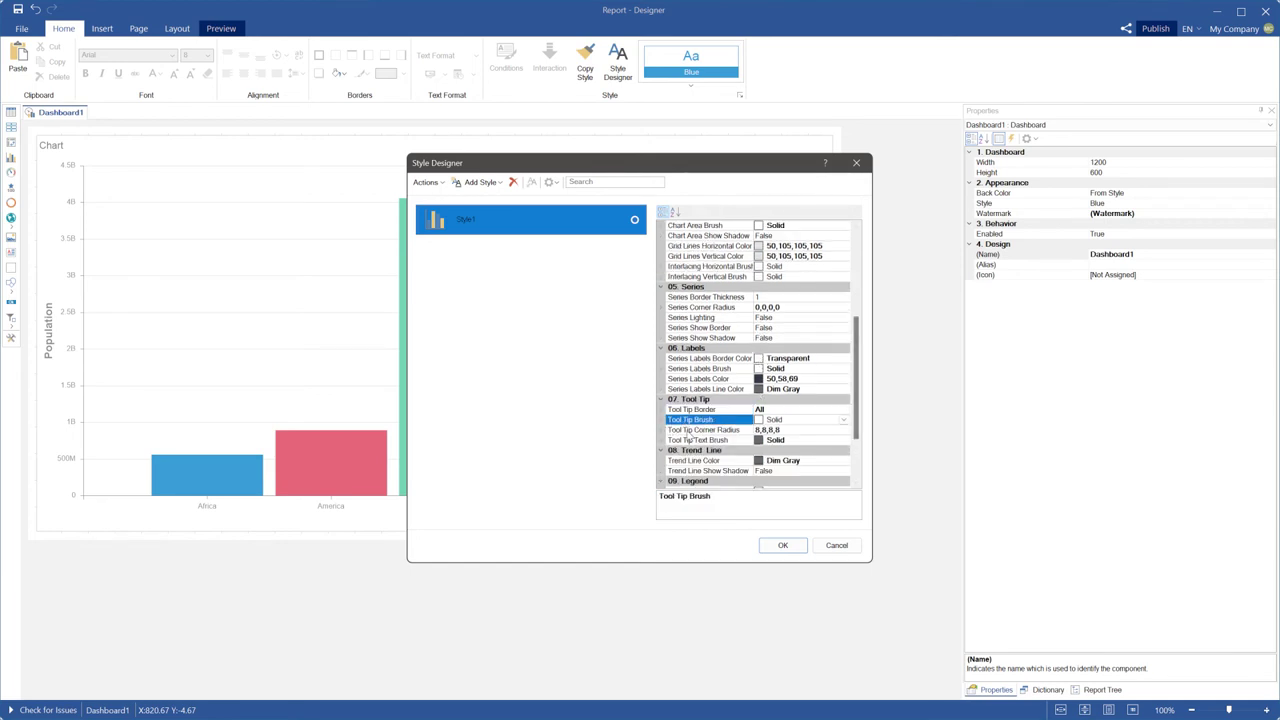
{"action": "left_click", "coordinate": [686, 441]}
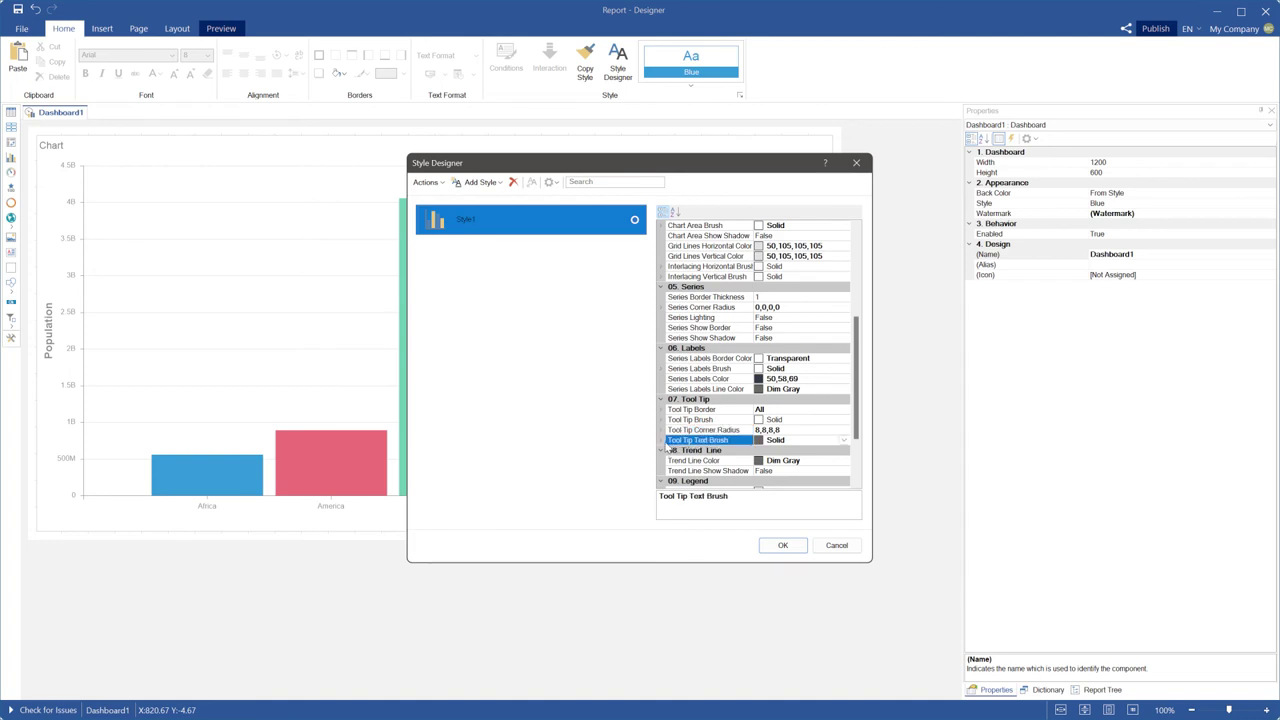
Make the Tool Tip Brush a gradient with start colour 136,77,255.
{"action": "left_click", "coordinate": [702, 420]}
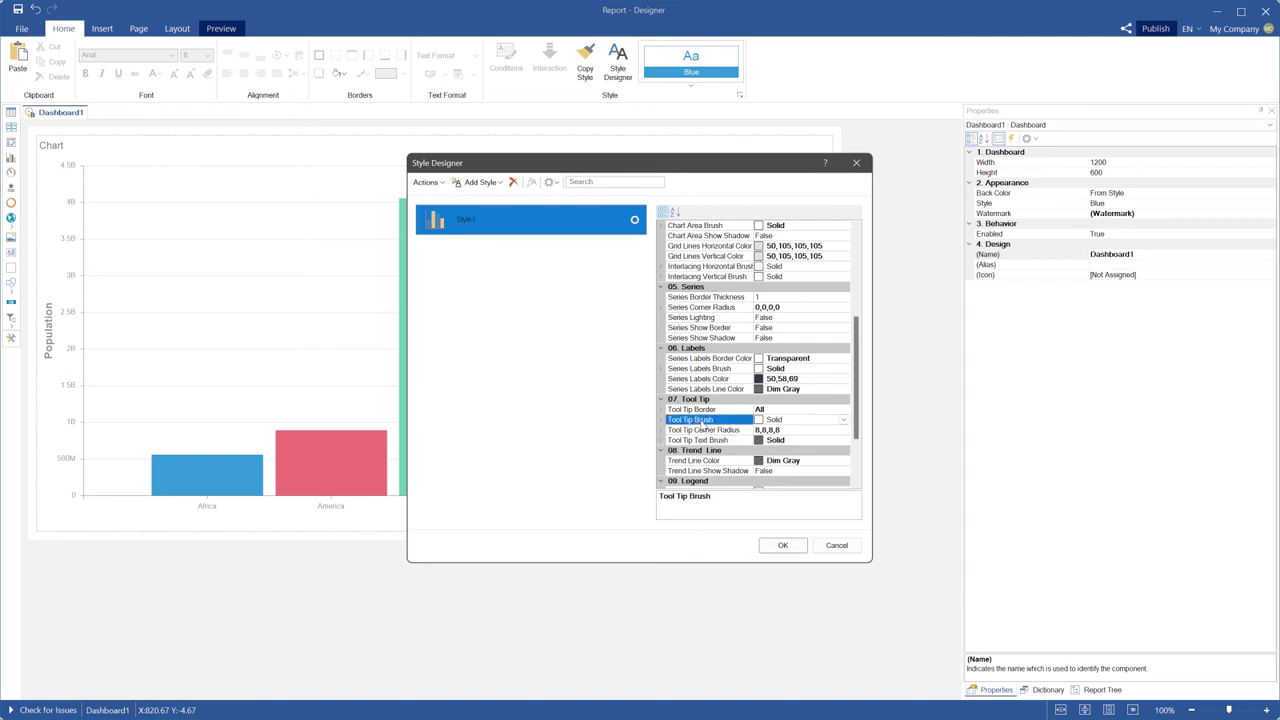
{"action": "left_click", "coordinate": [844, 420]}
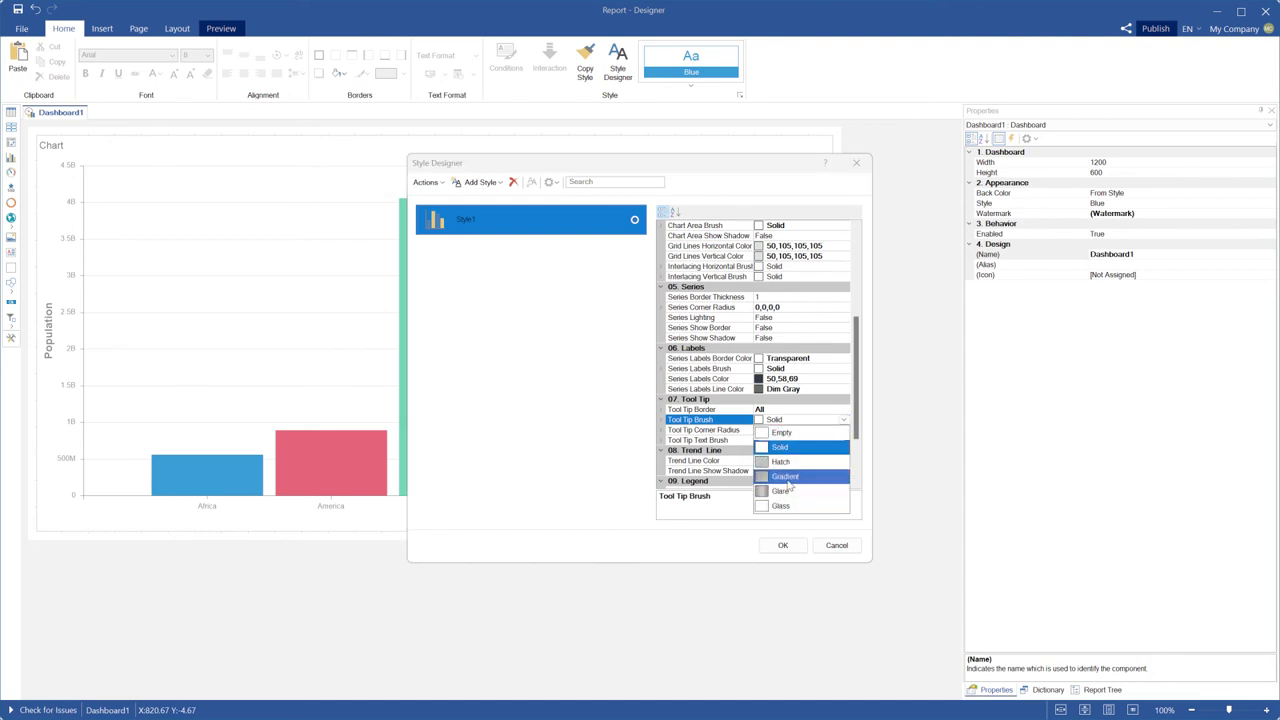
{"action": "left_click", "coordinate": [785, 476]}
{"action": "left_click", "coordinate": [661, 422]}
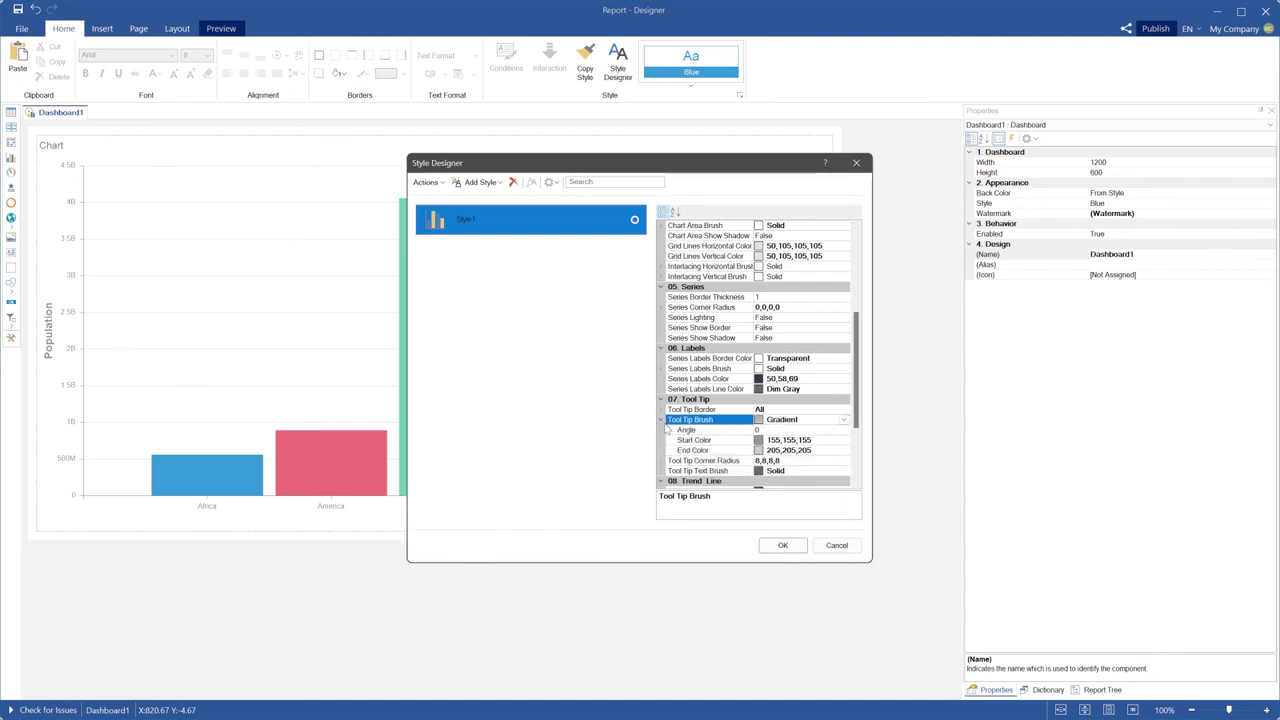
{"action": "left_click", "coordinate": [815, 441]}
{"action": "left_click", "coordinate": [781, 454]}
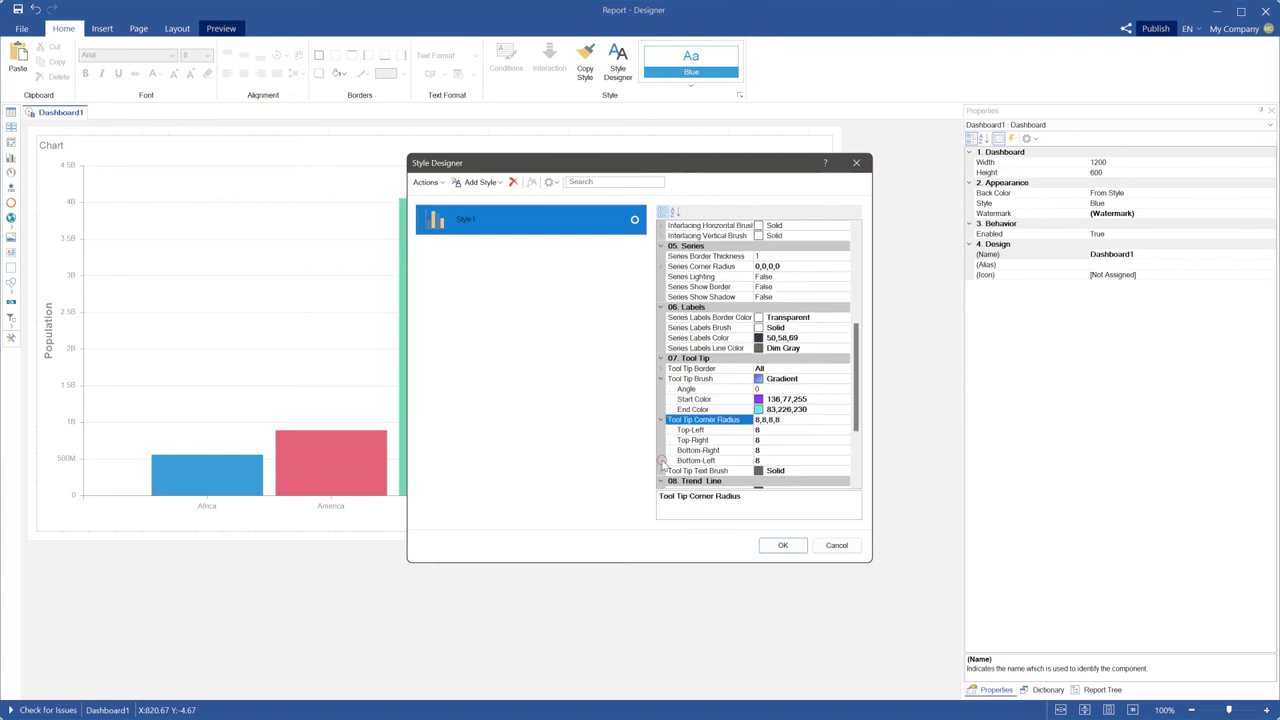
Set the Tool Tip Corner Radius to 0,5,0,10.
{"action": "double_click", "coordinate": [706, 460]}
{"action": "left_click", "coordinate": [758, 430]}
{"action": "type", "text": "0"}
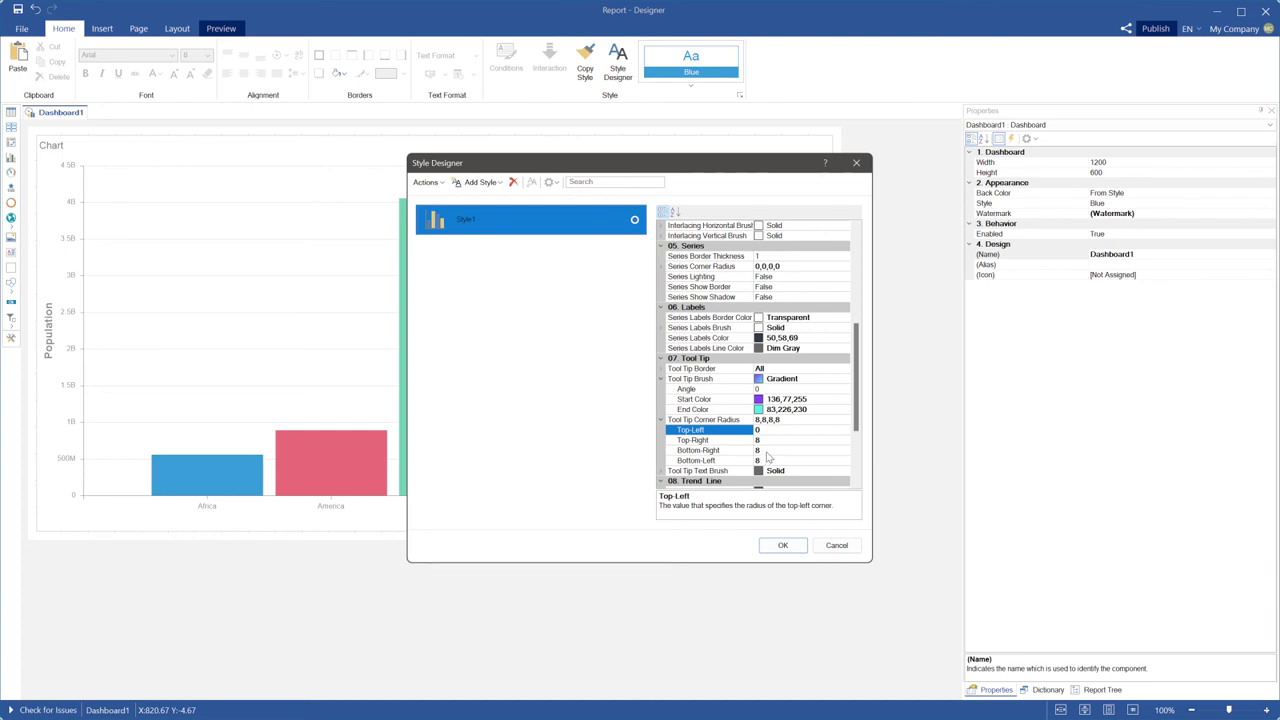
{"action": "key", "text": "Down"}
{"action": "type", "text": "5"}
{"action": "key", "text": "Down"}
{"action": "type", "text": "0"}
{"action": "key", "text": "Down"}
{"action": "type", "text": "10"}
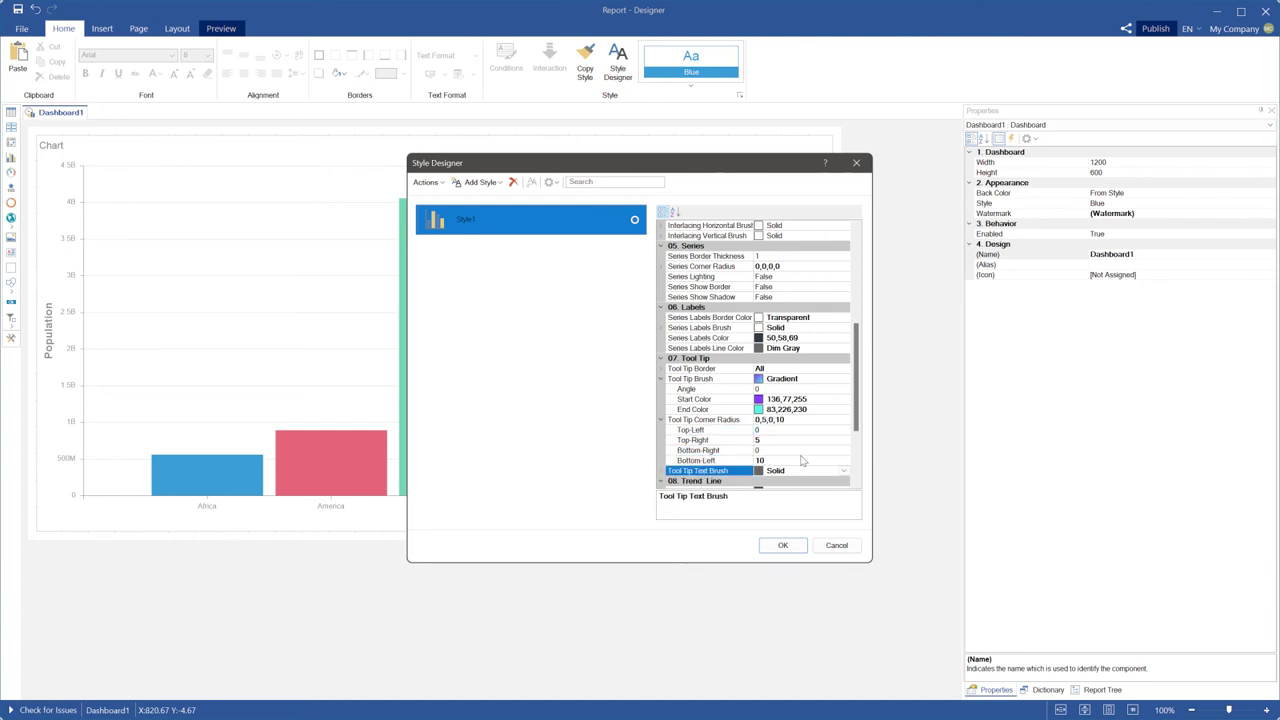
Make the Tool Tip Text Brush white and confirm the style designer with OK.
{"action": "key", "text": "Right"}
{"action": "scroll", "coordinate": [815, 458], "scroll_direction": "down", "scroll_amount": 1}
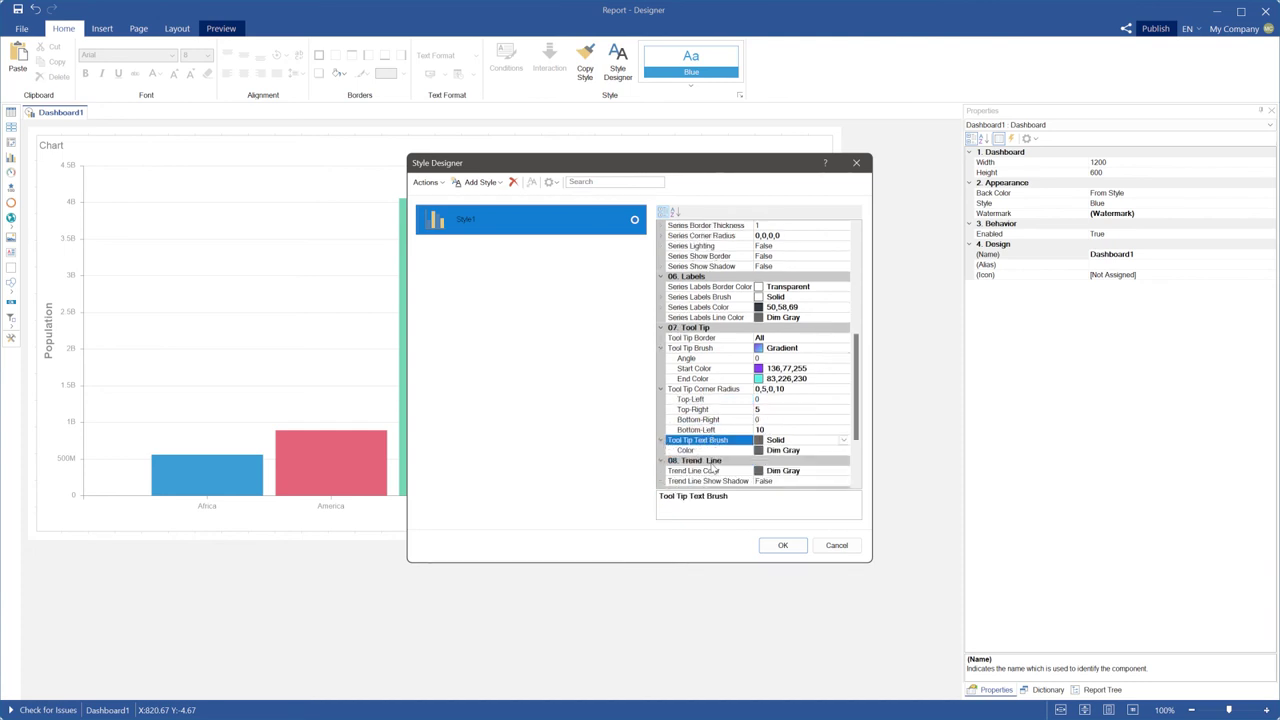
{"action": "left_click", "coordinate": [820, 451]}
{"action": "left_click", "coordinate": [845, 451]}
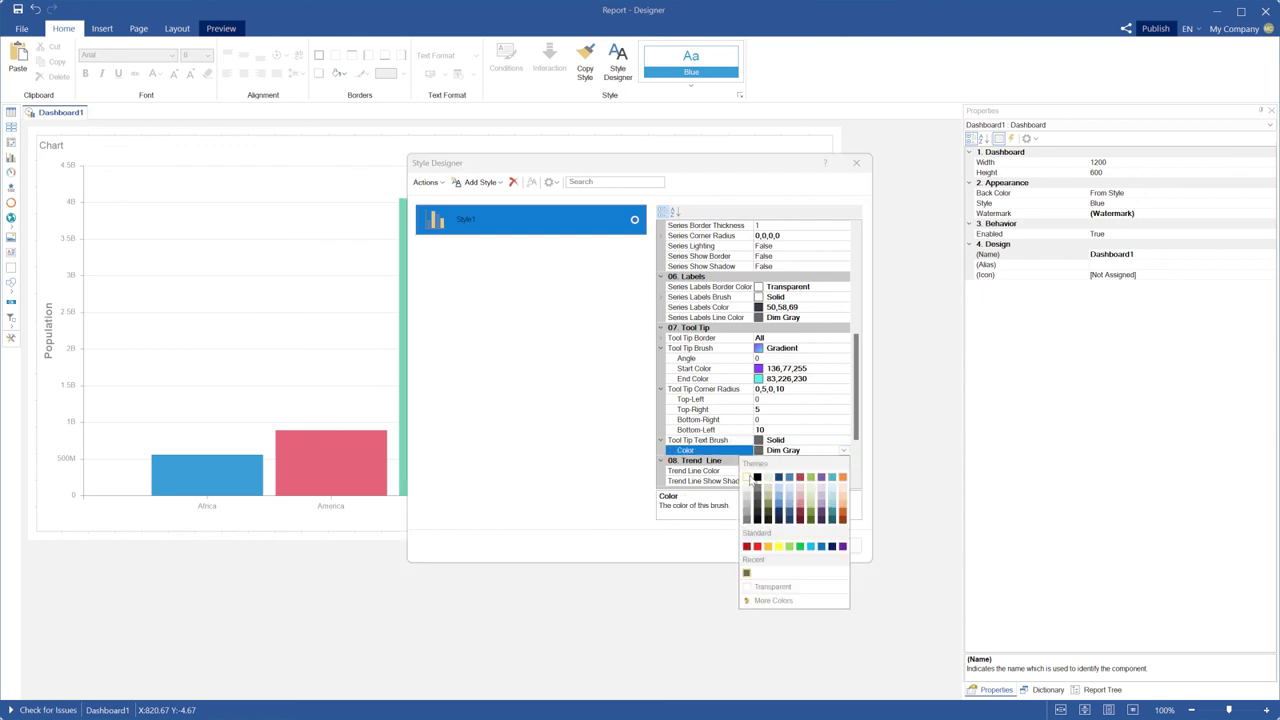
{"action": "left_click", "coordinate": [747, 478]}
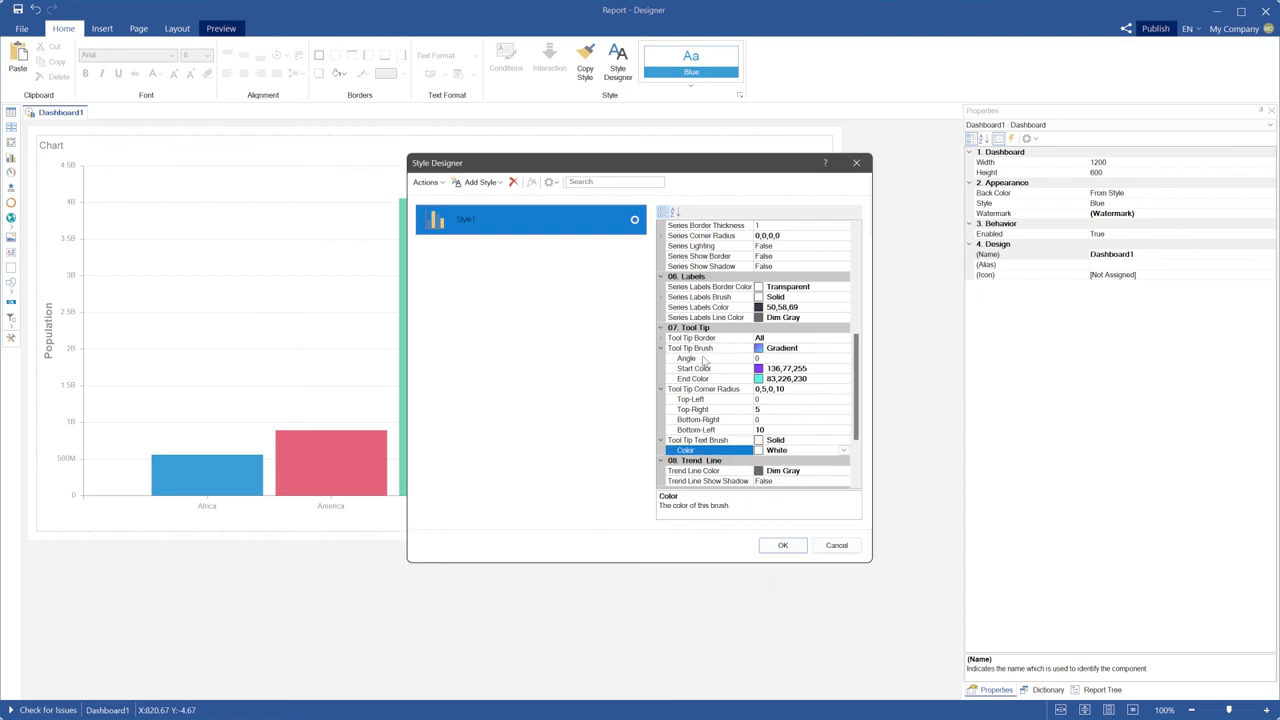
{"action": "left_click", "coordinate": [783, 545]}
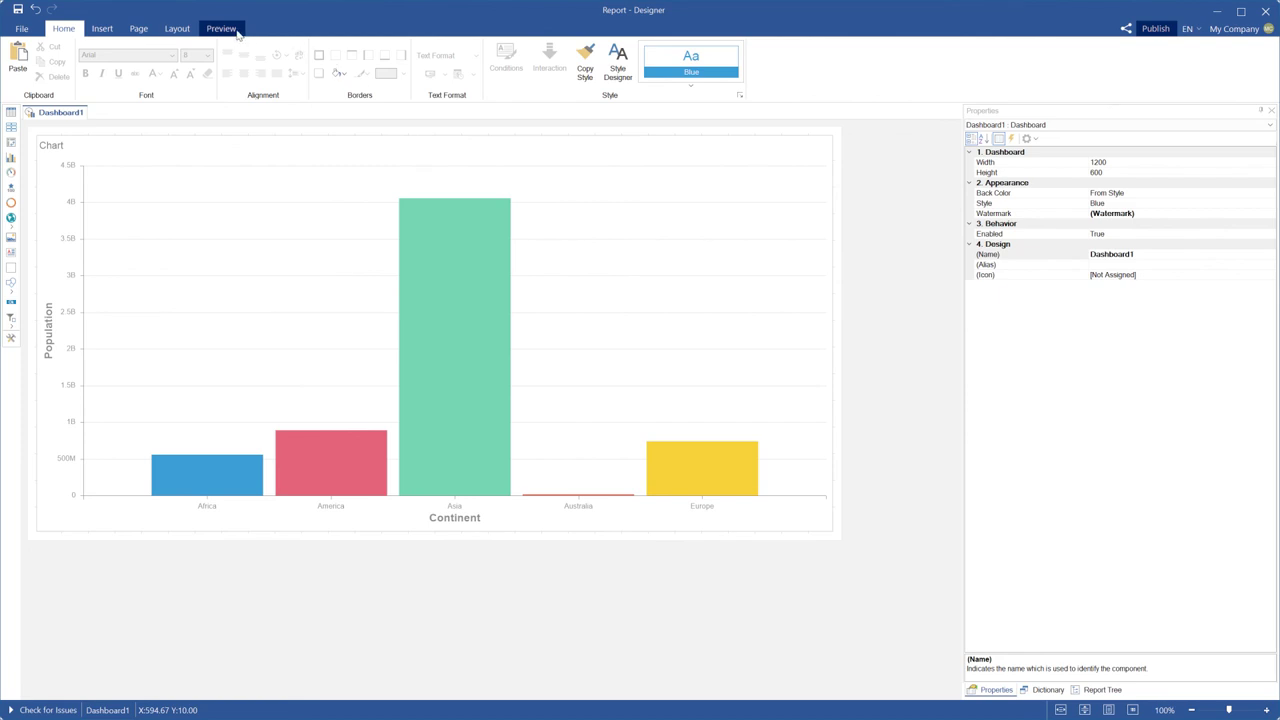
{"action": "left_click", "coordinate": [237, 32]}
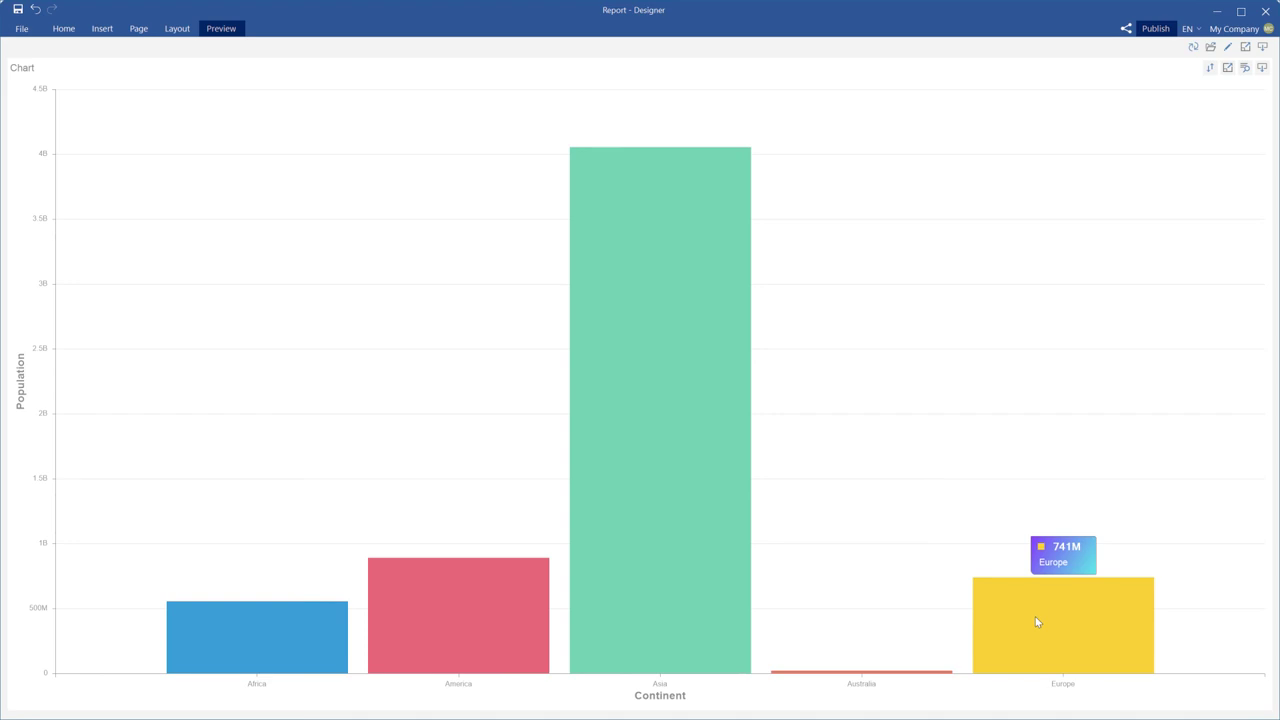
{"action": "left_click", "coordinate": [68, 29]}
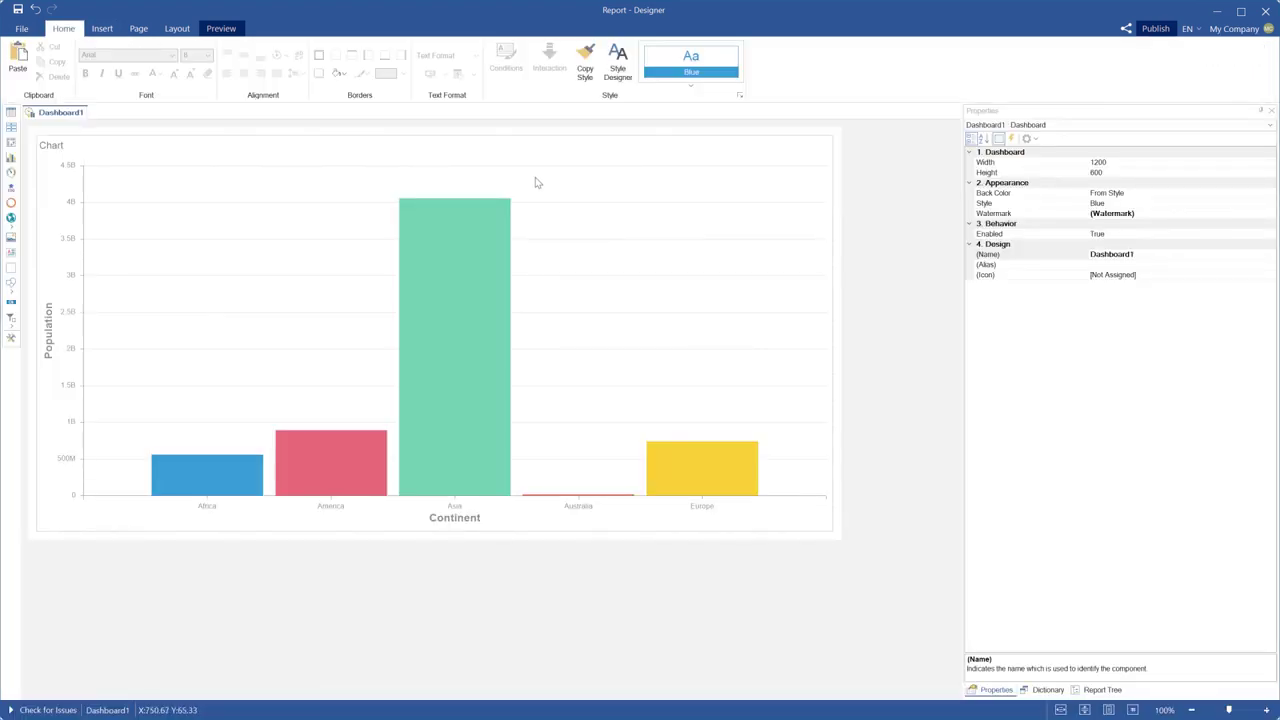